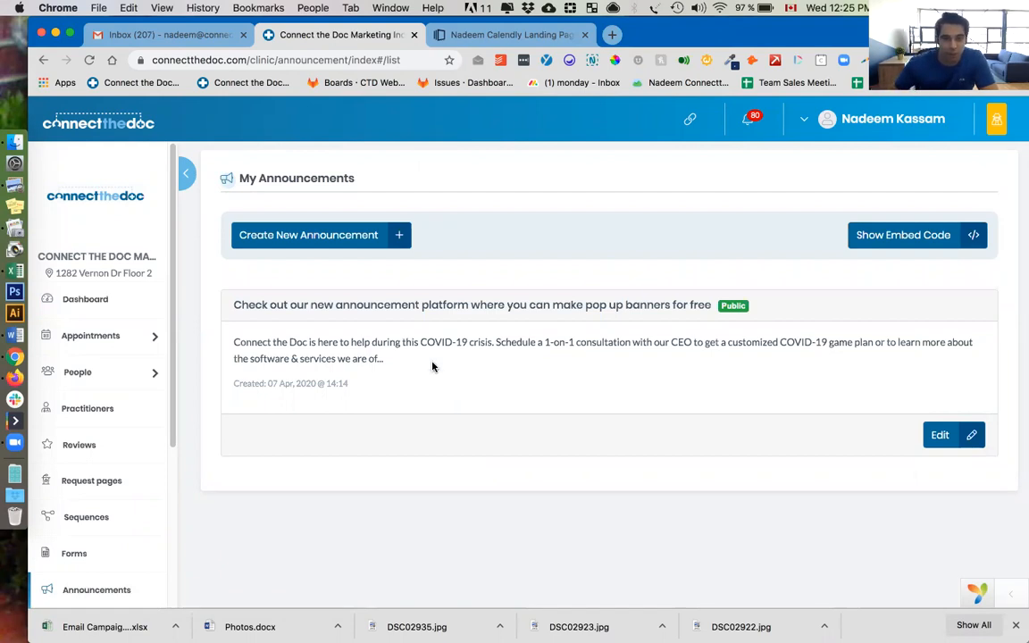
Start a new announcement and set its banner background color to red in the banner design section.
{"action": "left_click", "coordinate": [300, 239]}
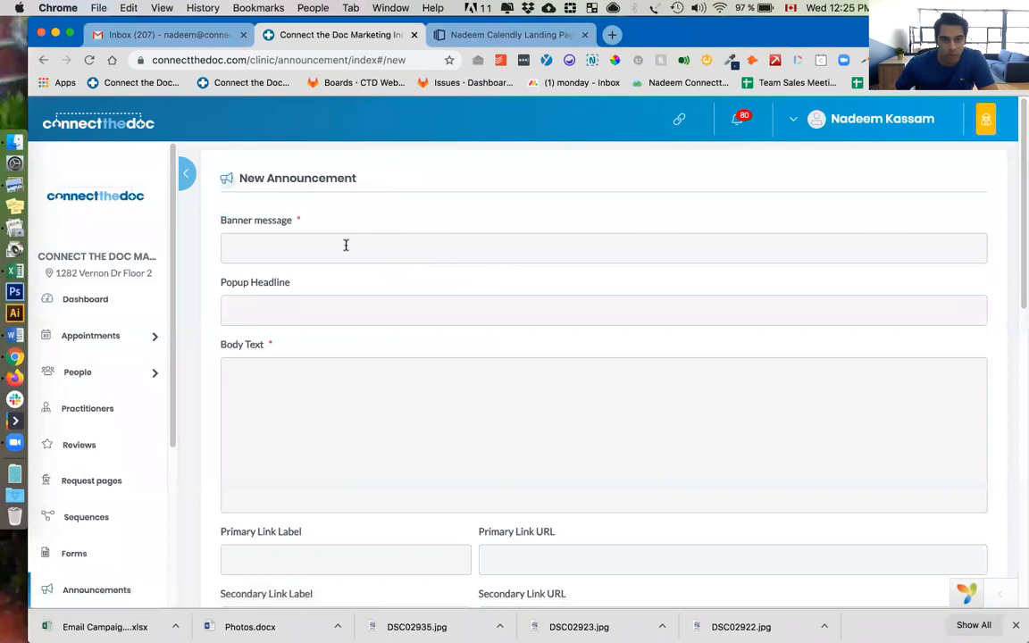
{"action": "scroll", "coordinate": [590, 288], "scroll_direction": "down", "scroll_amount": 15}
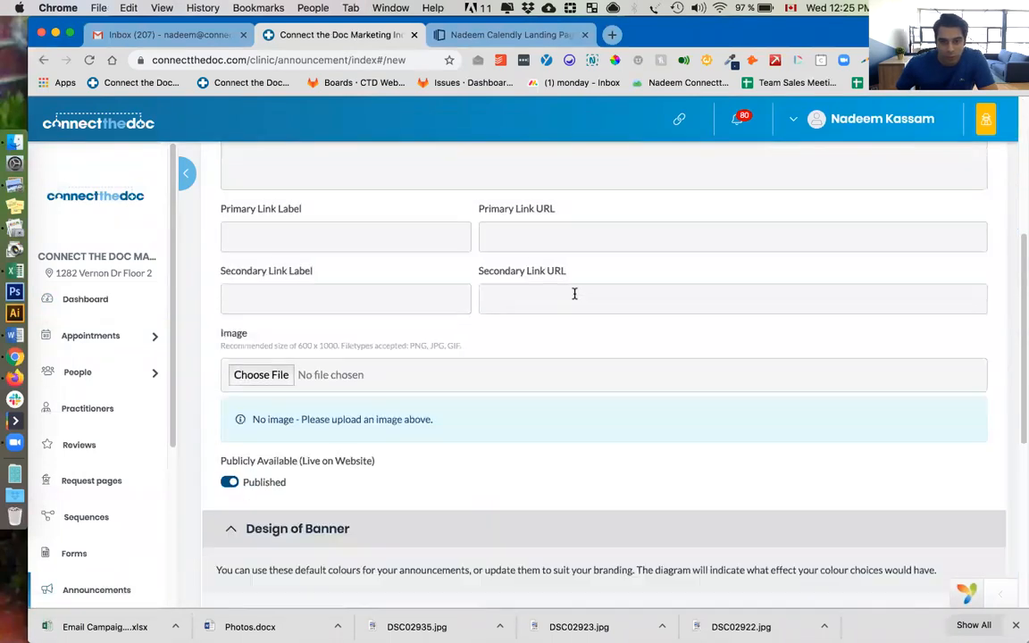
{"action": "scroll", "coordinate": [625, 384], "scroll_direction": "down", "scroll_amount": 1}
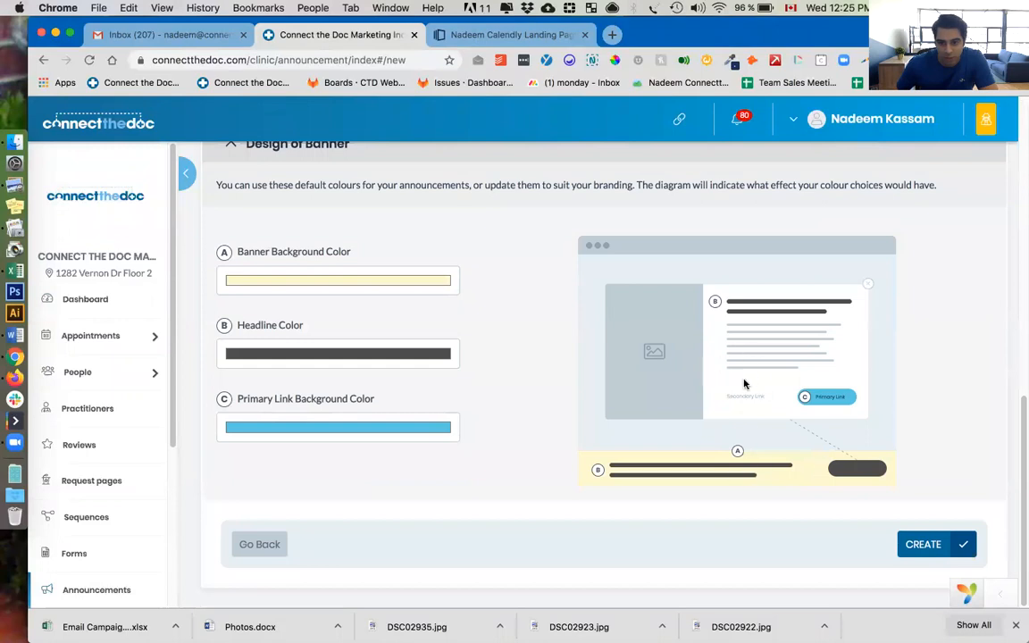
{"action": "left_click", "coordinate": [329, 281]}
{"action": "mouse_move", "coordinate": [335, 285]}
{"action": "left_mouse_down"}
{"action": "mouse_move", "coordinate": [315, 351]}
{"action": "mouse_move", "coordinate": [367, 354]}
{"action": "mouse_move", "coordinate": [398, 337]}
{"action": "mouse_move", "coordinate": [401, 315]}
{"action": "left_mouse_up"}
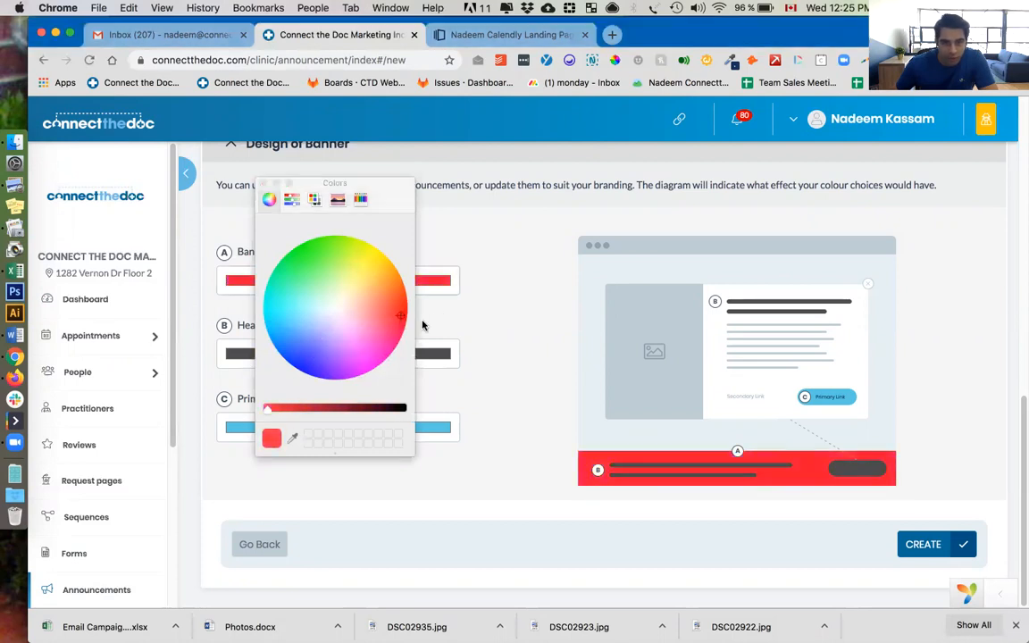
{"action": "left_click", "coordinate": [263, 183]}
Set the headline color to Red from the Apple color palette.
{"action": "left_click", "coordinate": [307, 354]}
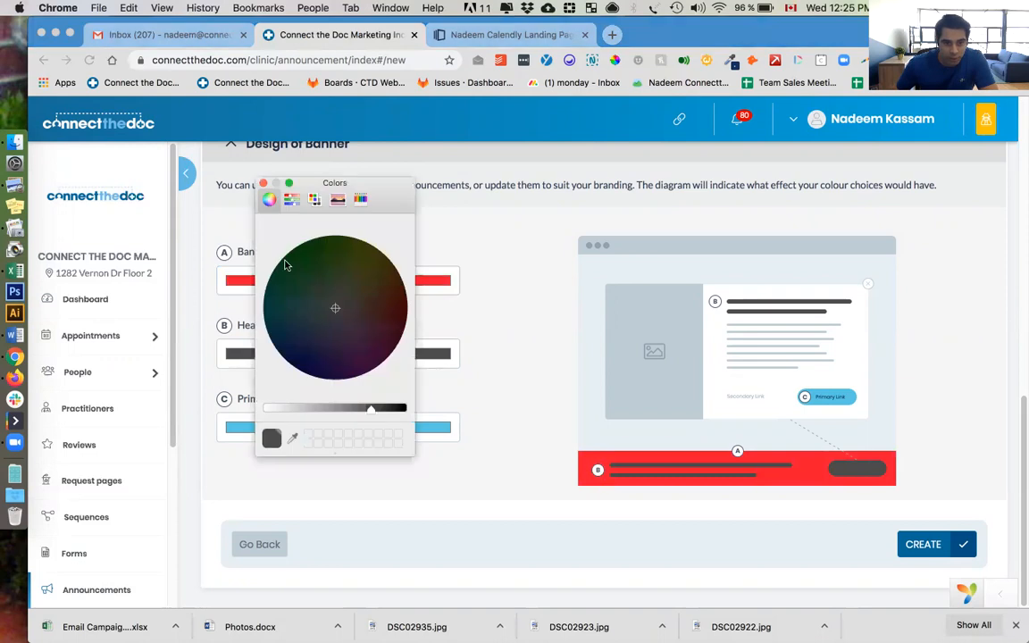
{"action": "left_click", "coordinate": [291, 199]}
{"action": "left_click", "coordinate": [315, 199]}
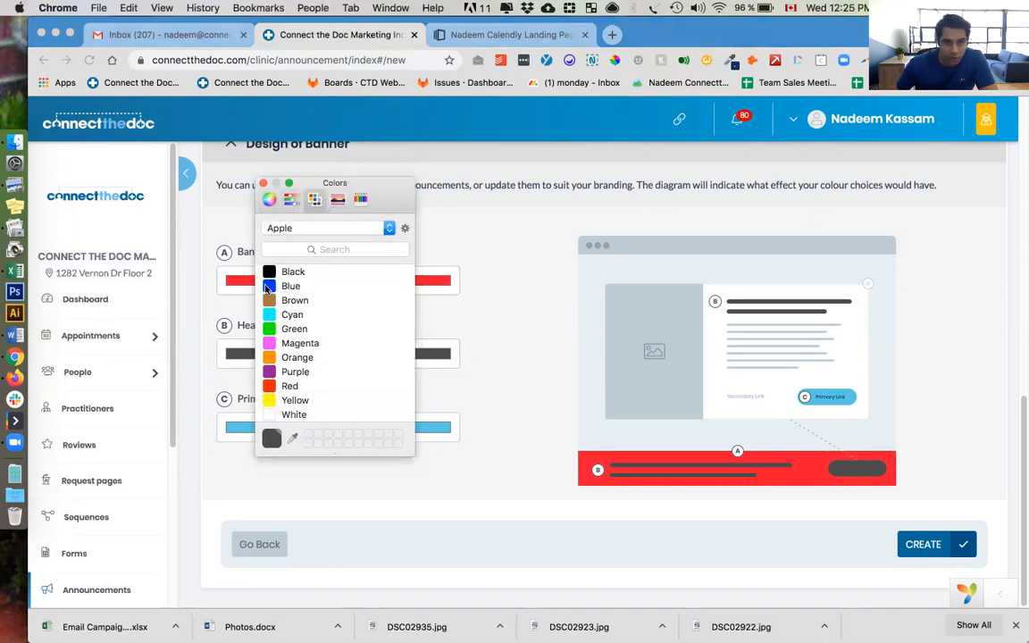
{"action": "left_click", "coordinate": [273, 387]}
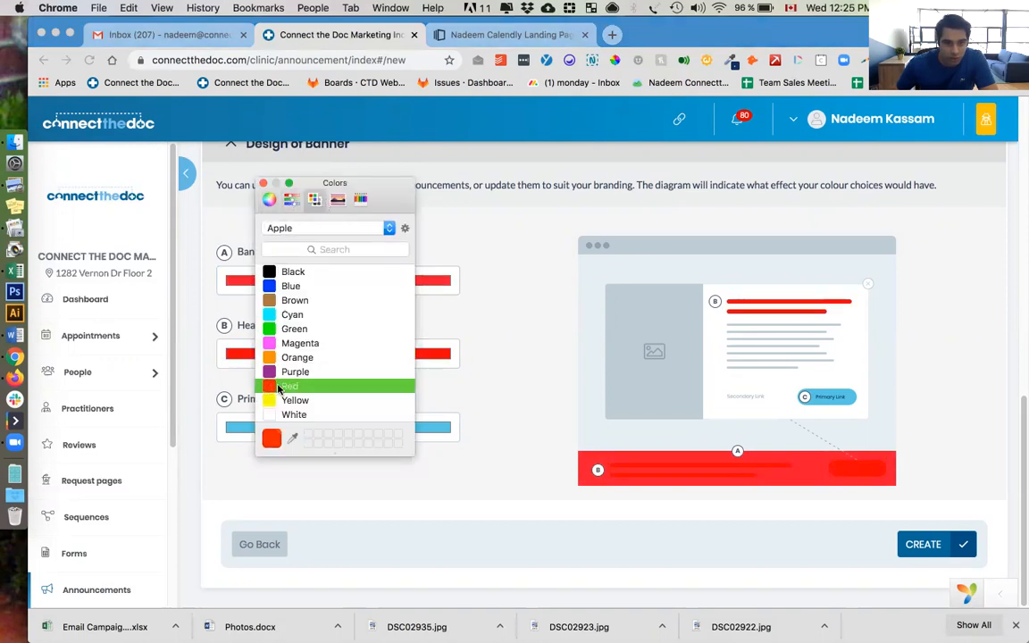
{"action": "left_click", "coordinate": [459, 395]}
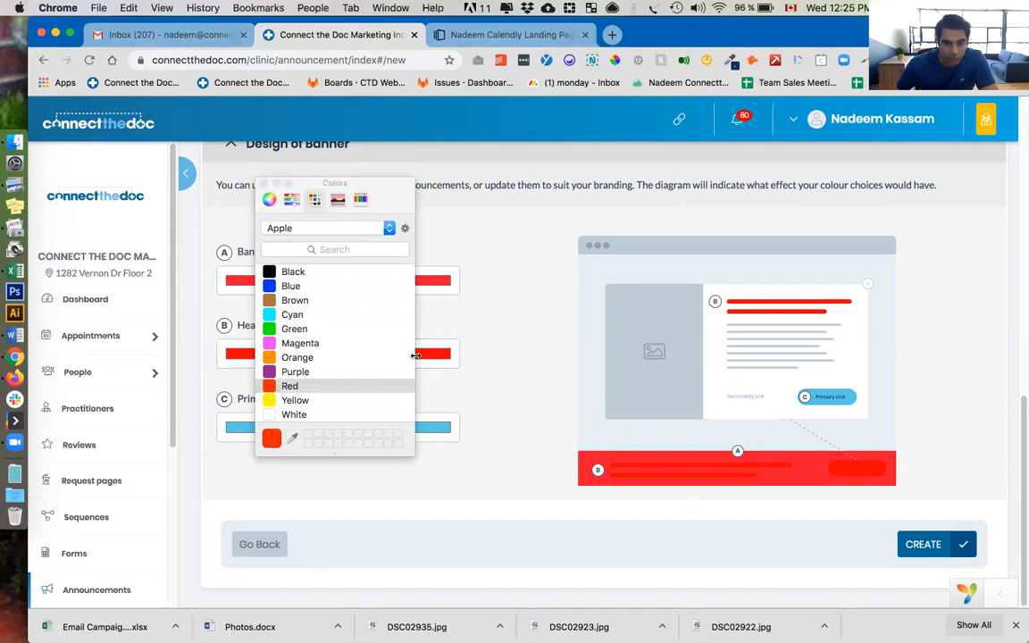
{"action": "left_click", "coordinate": [263, 184]}
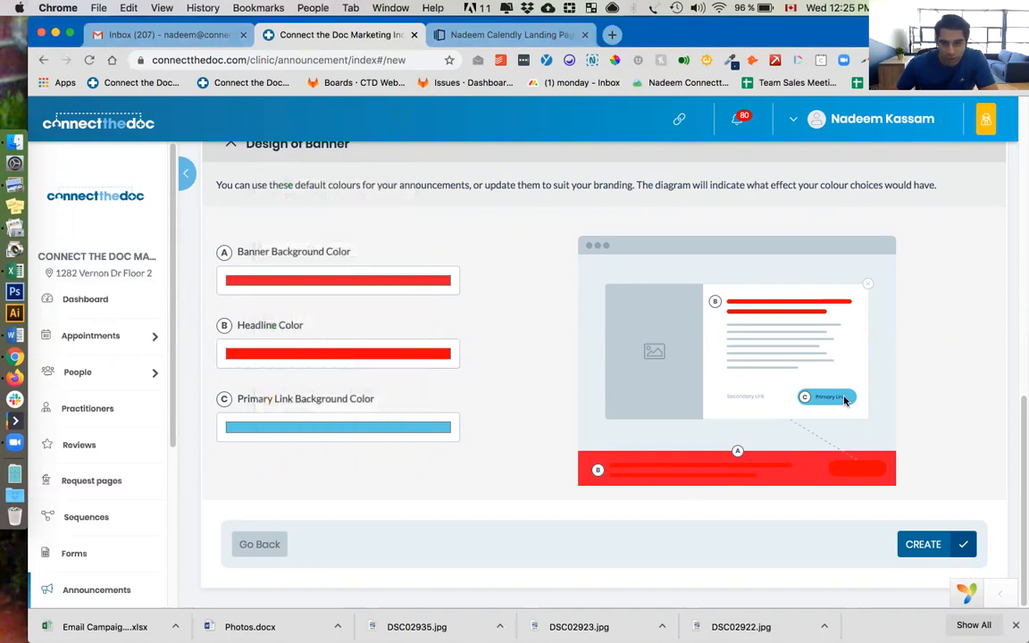
Copy the prepared COVID-19 office closure notice, starting "Due to the COVID-19 Pandemic" and ending "please contact us.", into the announcement's banner message.
{"action": "scroll", "coordinate": [457, 366], "scroll_direction": "up", "scroll_amount": 1}
{"action": "scroll", "coordinate": [457, 367], "scroll_direction": "up", "scroll_amount": 10}
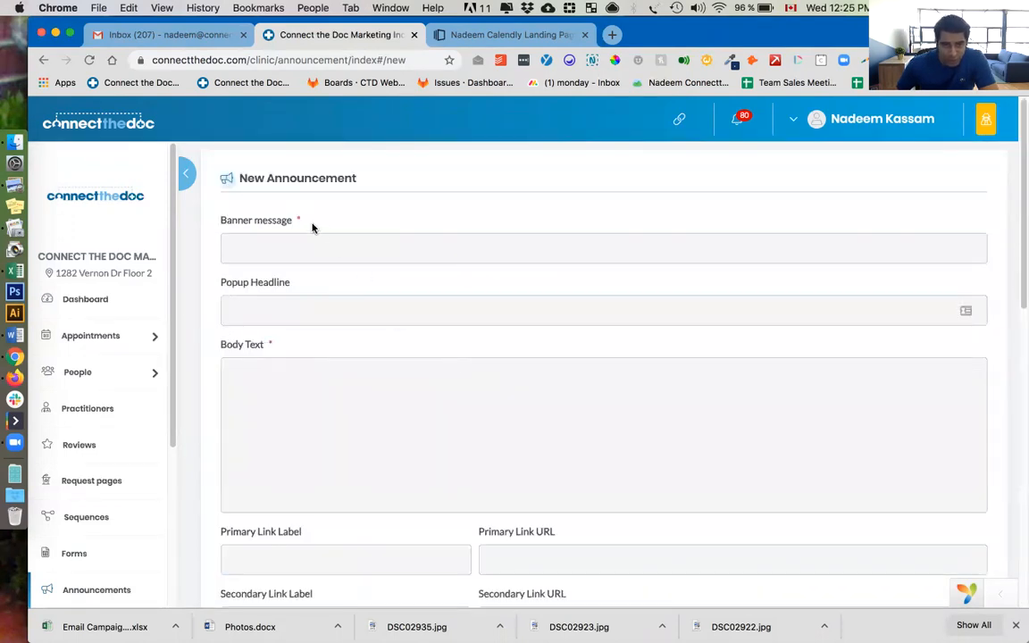
{"action": "left_click", "coordinate": [271, 249]}
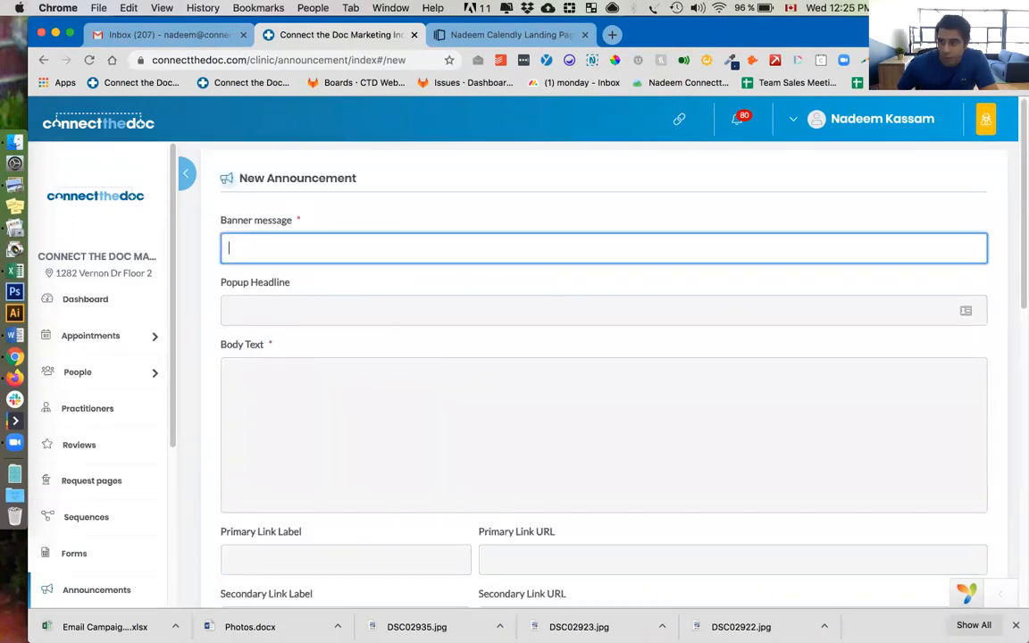
{"action": "key", "text": "super+Tab"}
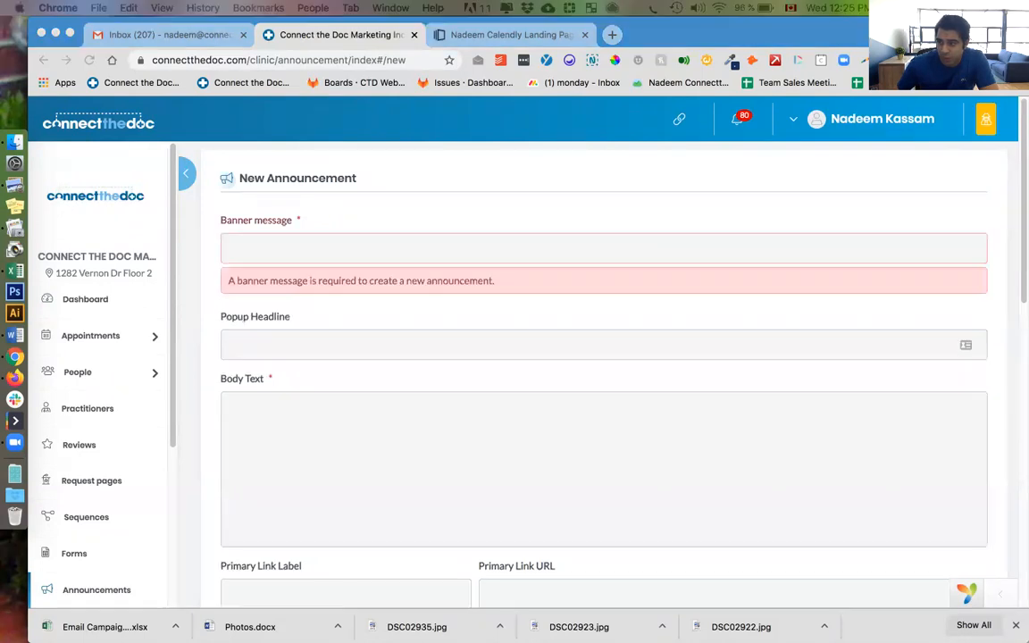
{"action": "left_click", "coordinate": [306, 244]}
{"action": "right_click", "coordinate": [302, 245]}
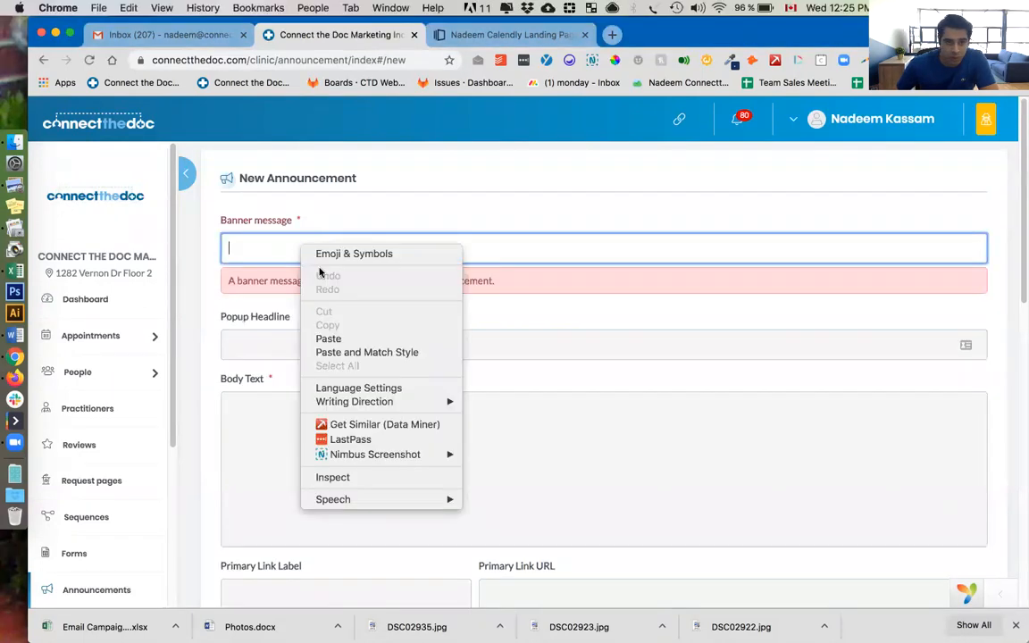
{"action": "left_click", "coordinate": [329, 339]}
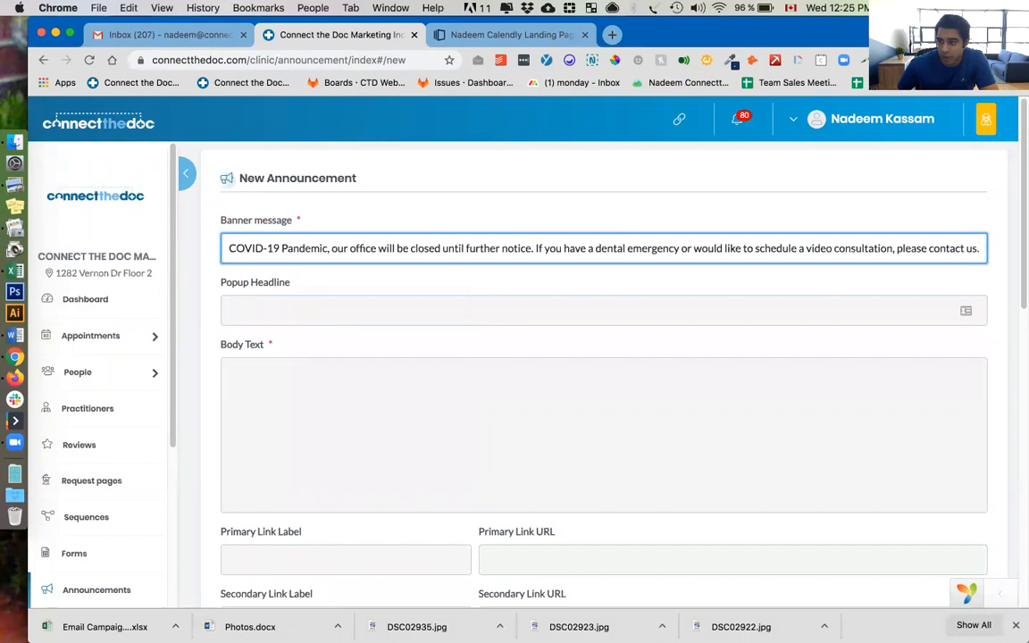
Copy the prepared headline "COVID-19 Update - Video Consultations Now Available" into the popup headline.
{"action": "key", "text": "super+Tab"}
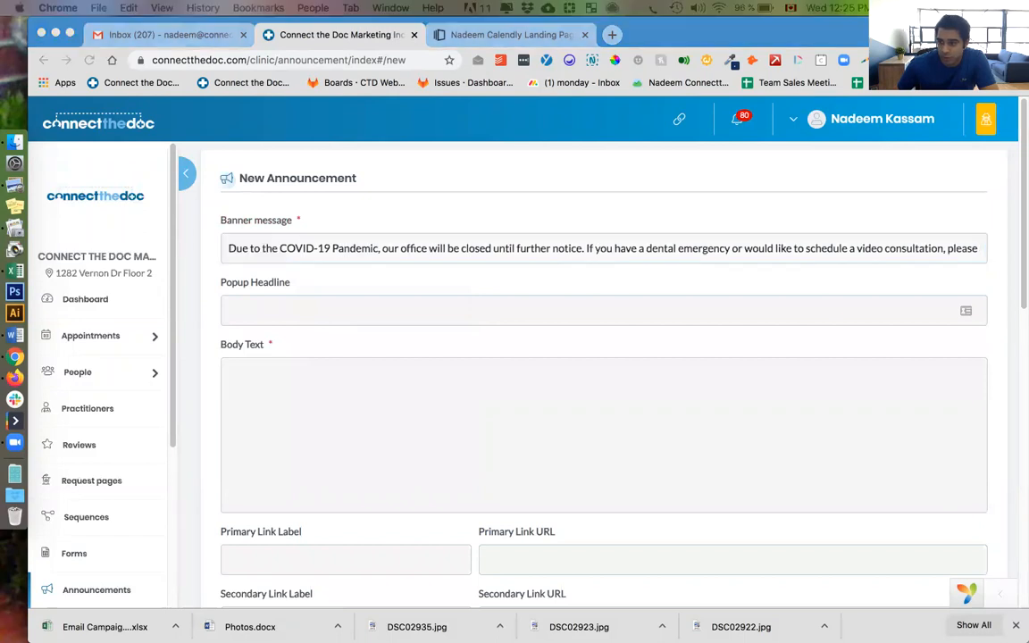
{"action": "left_click", "coordinate": [252, 309]}
{"action": "right_click", "coordinate": [277, 309]}
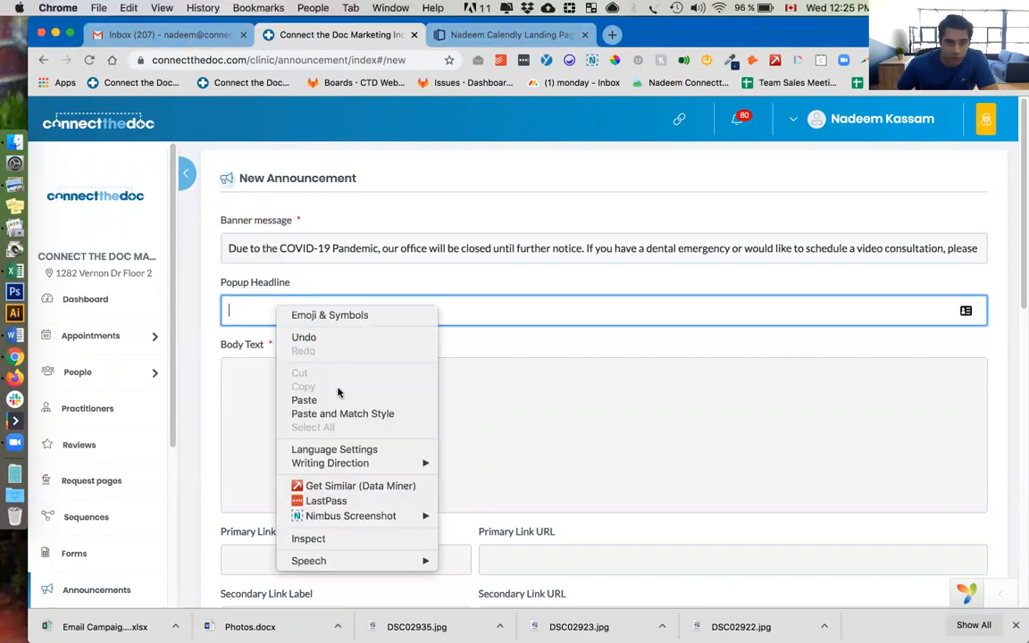
{"action": "left_click", "coordinate": [304, 399]}
Copy the prepared paragraph about the office closure, website FAQ and virtual or video consultations into the body text.
{"action": "key", "text": "super+Tab"}
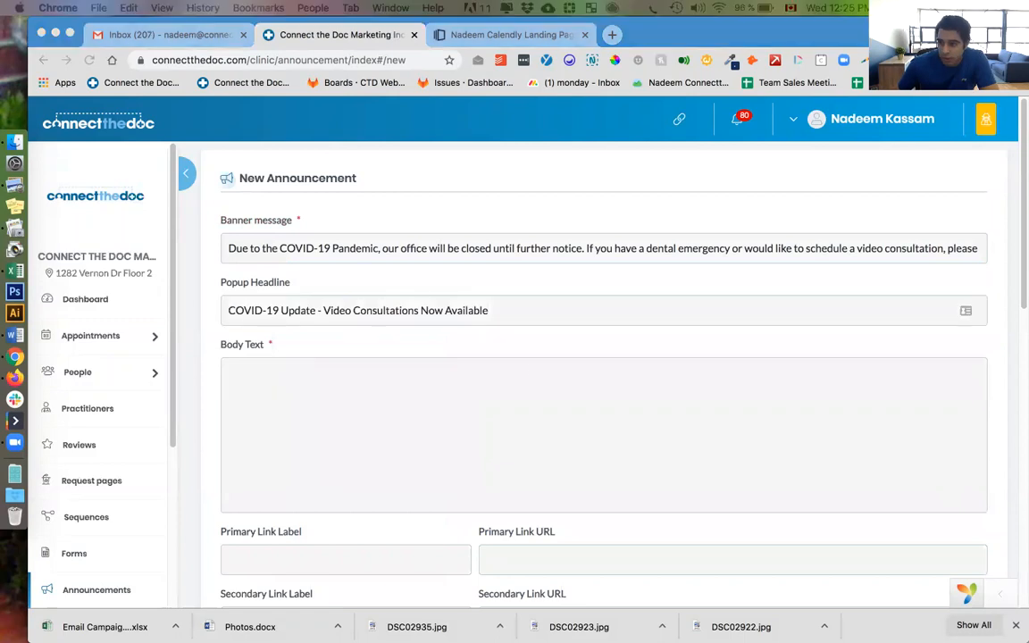
{"action": "left_click", "coordinate": [308, 383]}
{"action": "right_click", "coordinate": [308, 383]}
{"action": "left_click", "coordinate": [353, 465]}
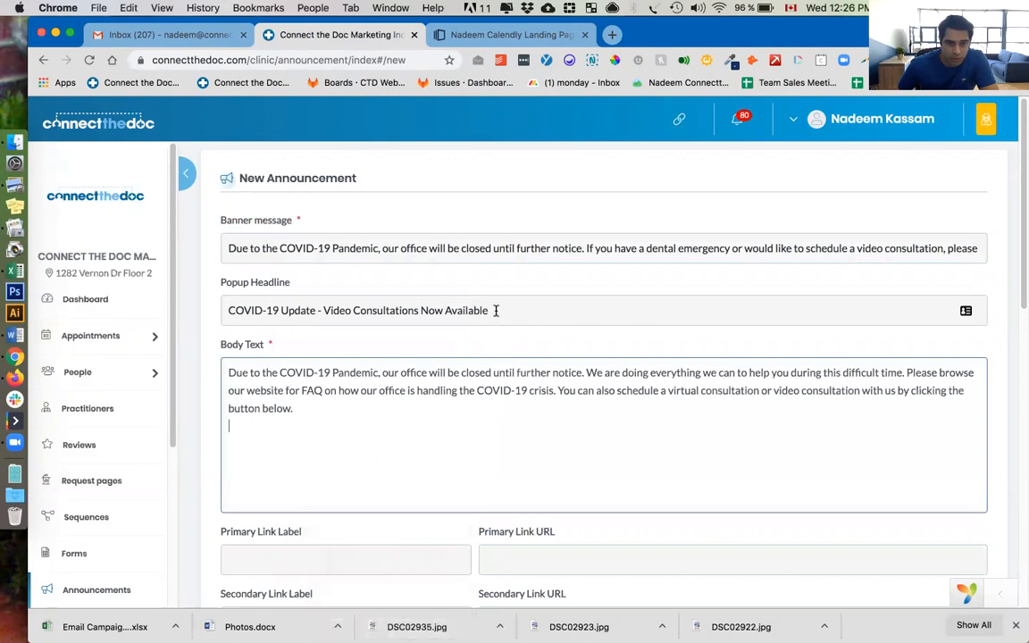
{"action": "scroll", "coordinate": [427, 324], "scroll_direction": "down", "scroll_amount": 3}
{"action": "left_click", "coordinate": [280, 386]}
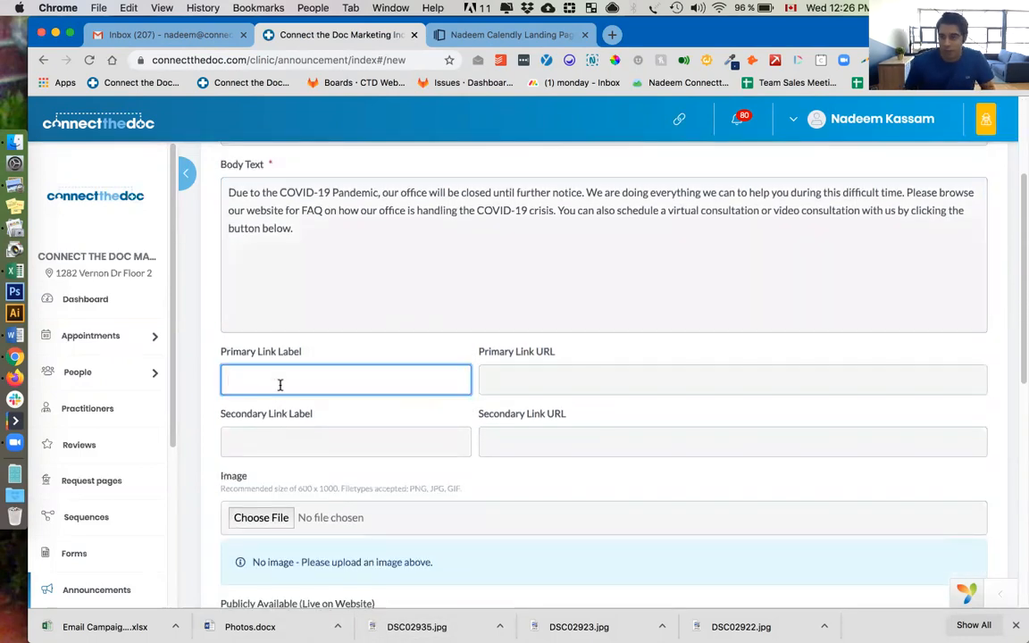
{"action": "type", "text": "Schedule Video Consultation"}
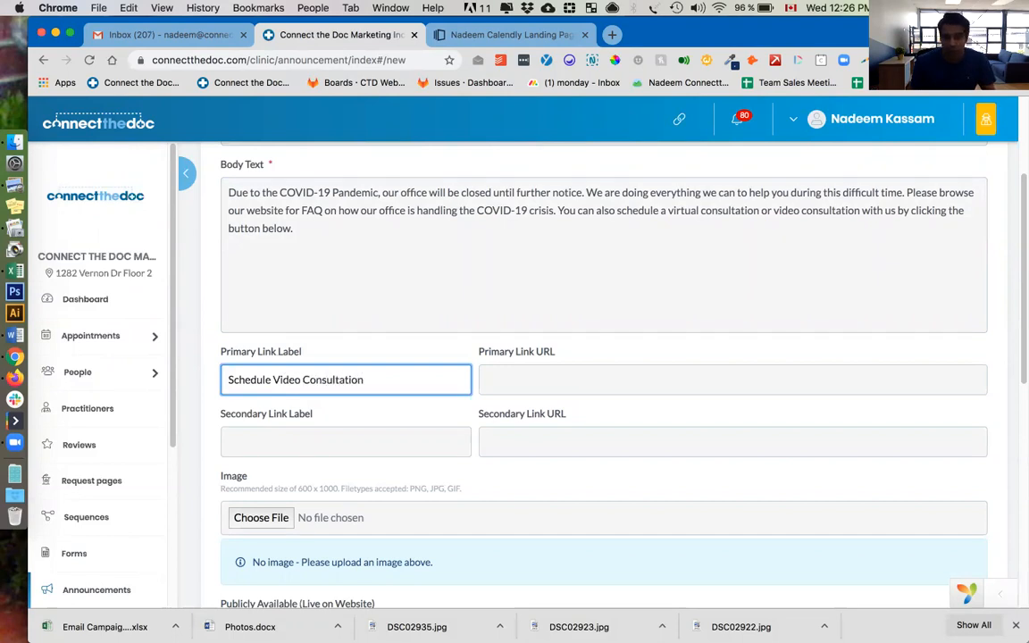
{"action": "key", "text": "Tab"}
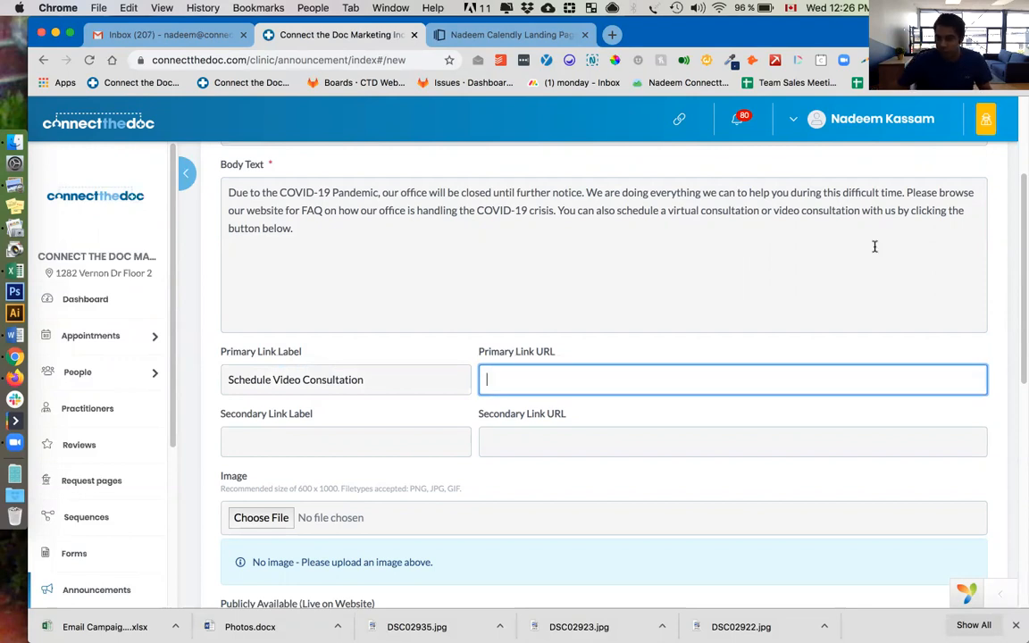
{"action": "key", "text": "super+Tab"}
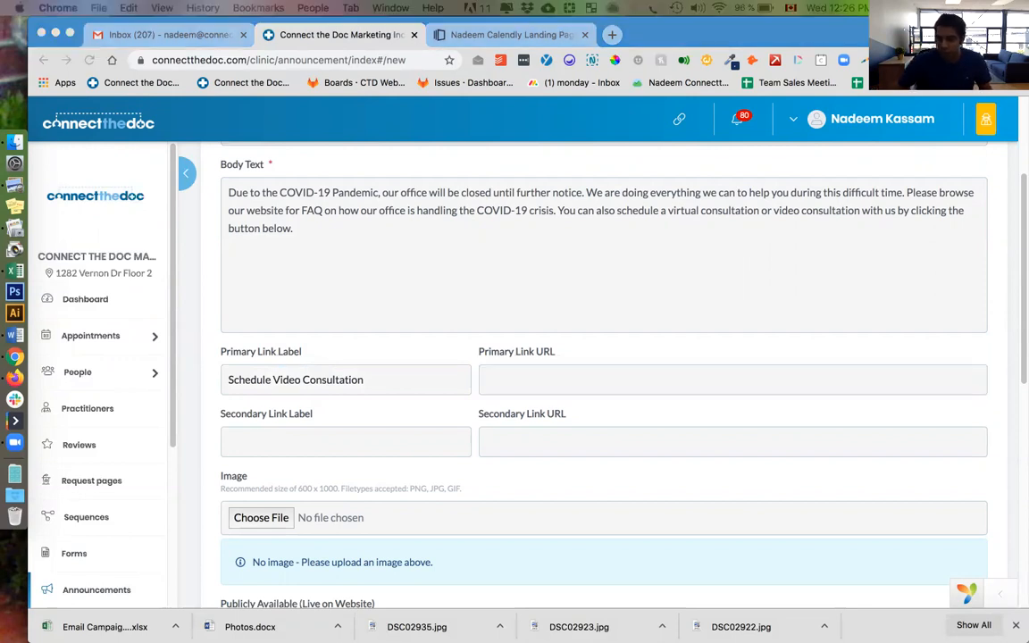
{"action": "left_click", "coordinate": [509, 382]}
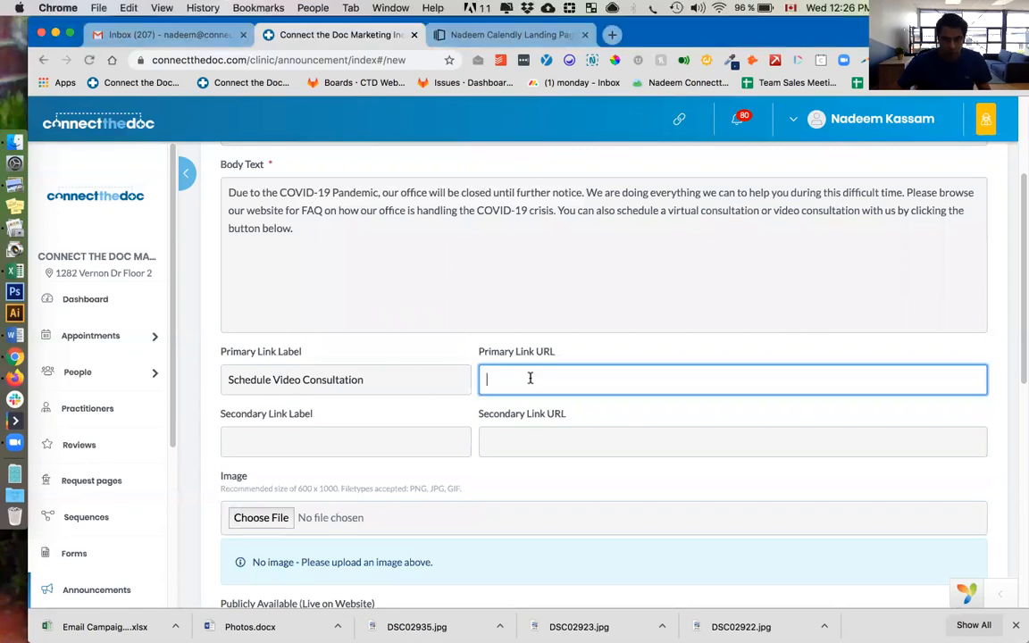
{"action": "type", "text": "https://connectthedoc.com/join/contact-us/book-meeting-covid-19/"}
{"action": "left_click", "coordinate": [321, 442]}
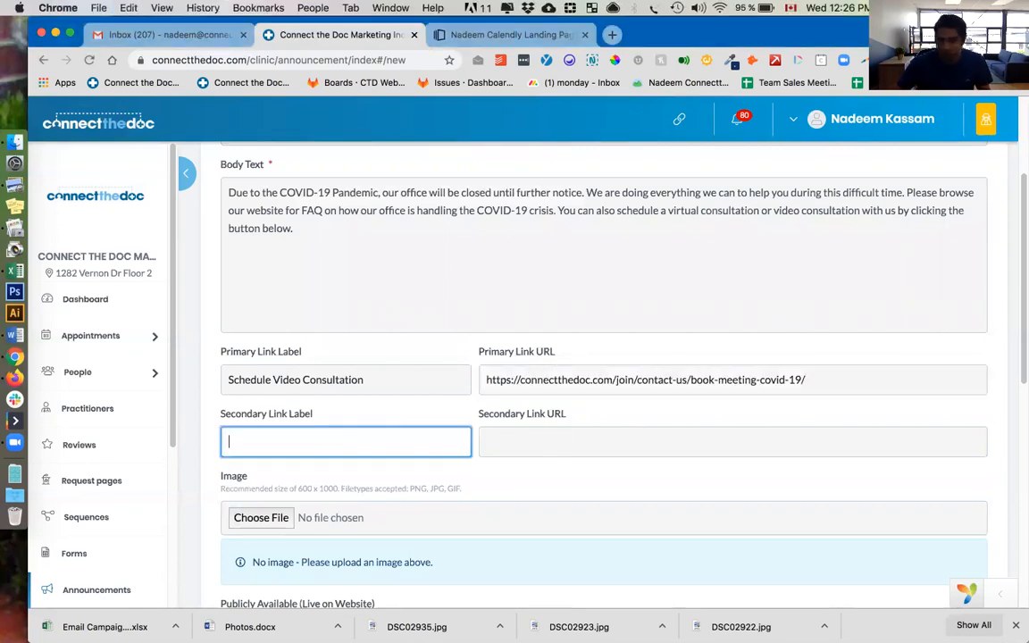
{"action": "type", "text": "Learn"}
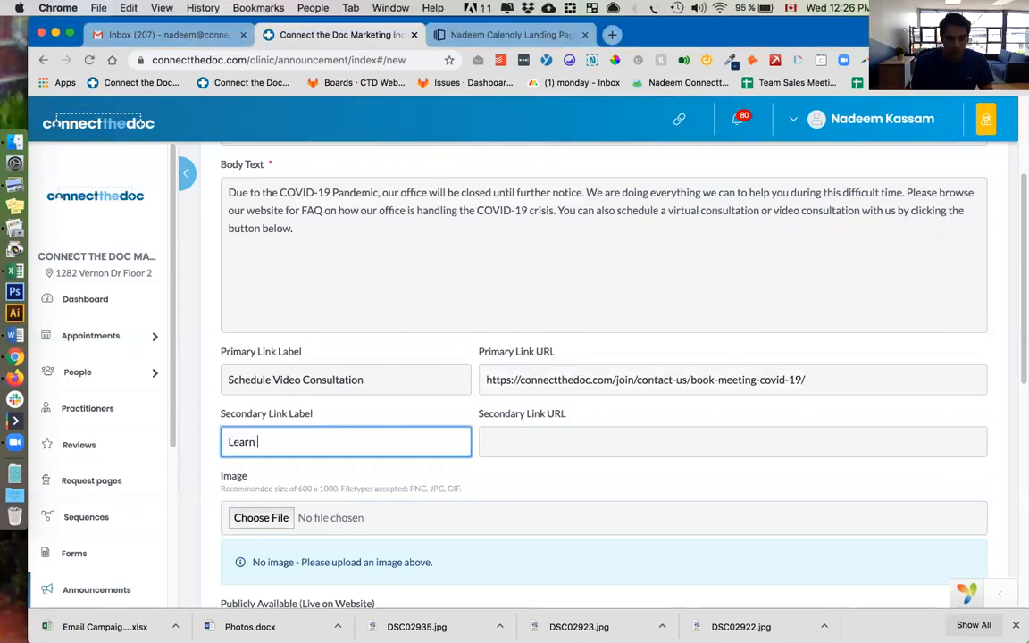
{"action": "key", "text": "Tab"}
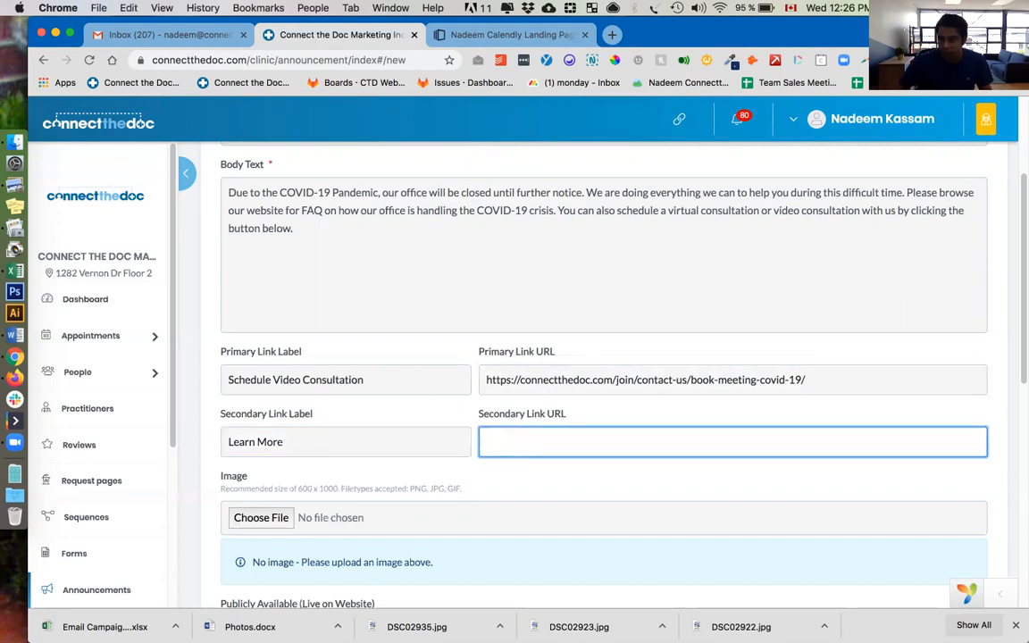
{"action": "key", "text": "super+Tab"}
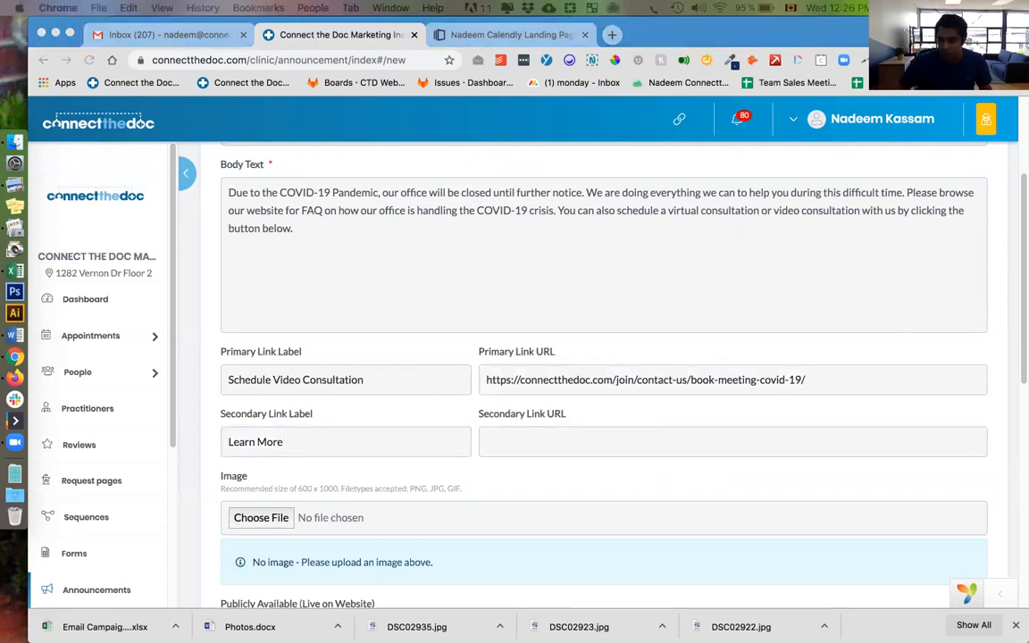
{"action": "left_click", "coordinate": [542, 440]}
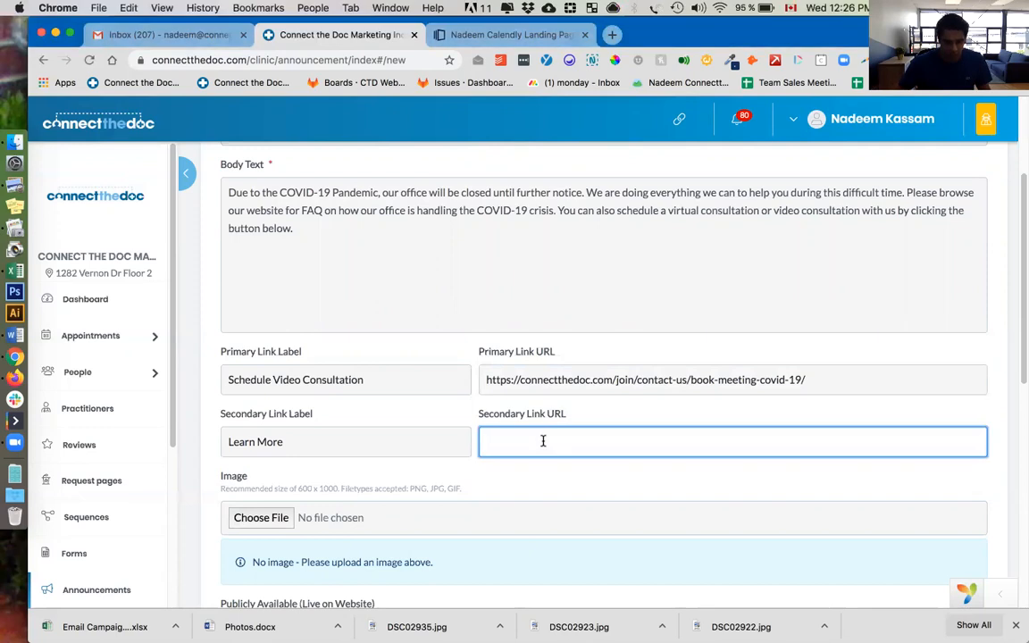
{"action": "type", "text": "https://connectthedoc.com/"}
{"action": "type", "text": "join"}
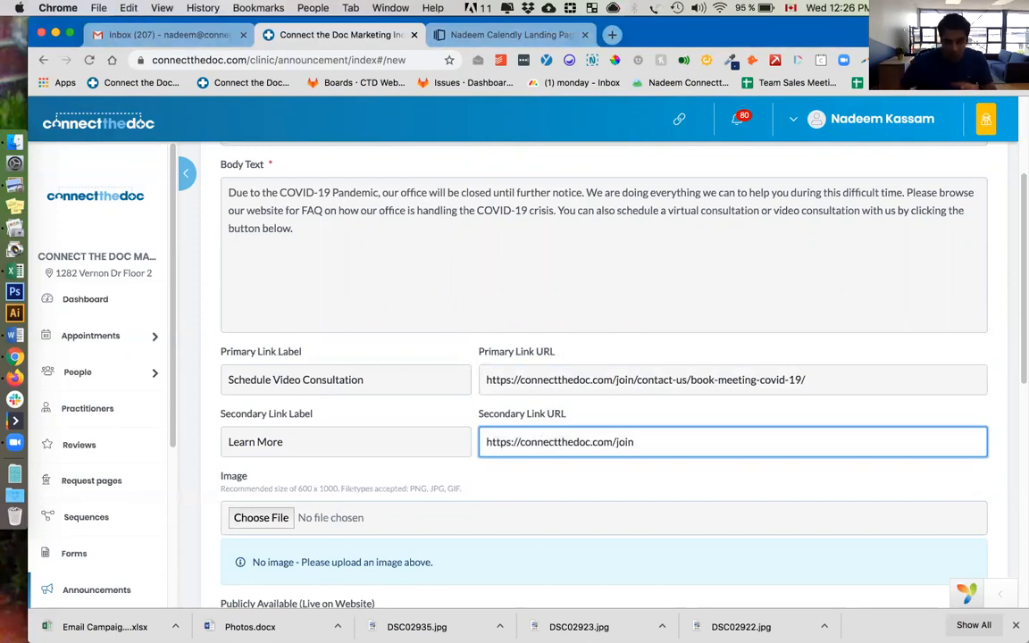
{"action": "left_click", "coordinate": [555, 472]}
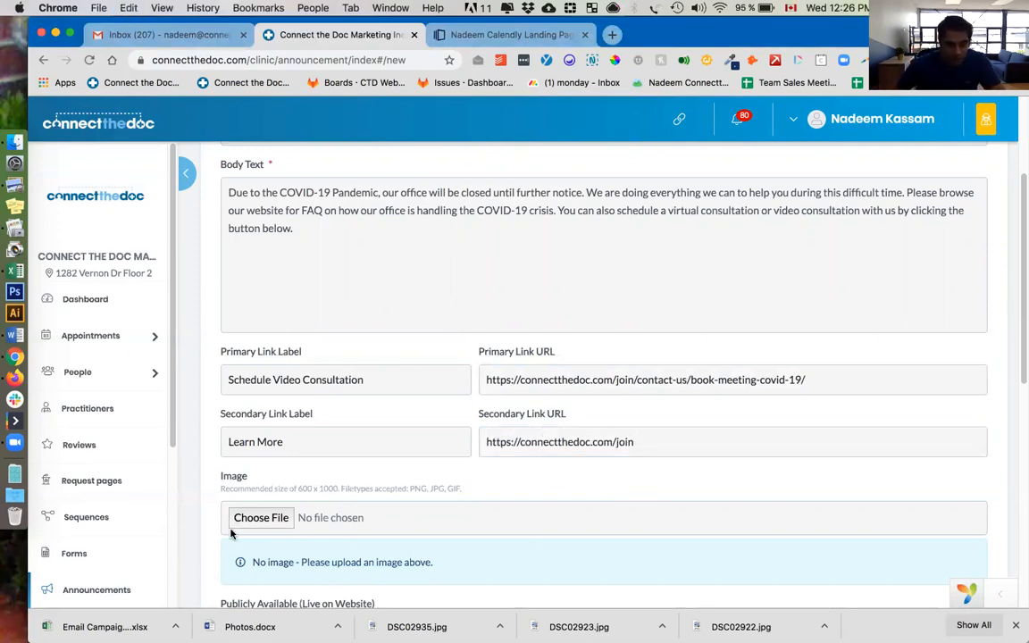
Upload COVID-19-Updatepng.png from the Downloads folder as the announcement image.
{"action": "left_click", "coordinate": [268, 518]}
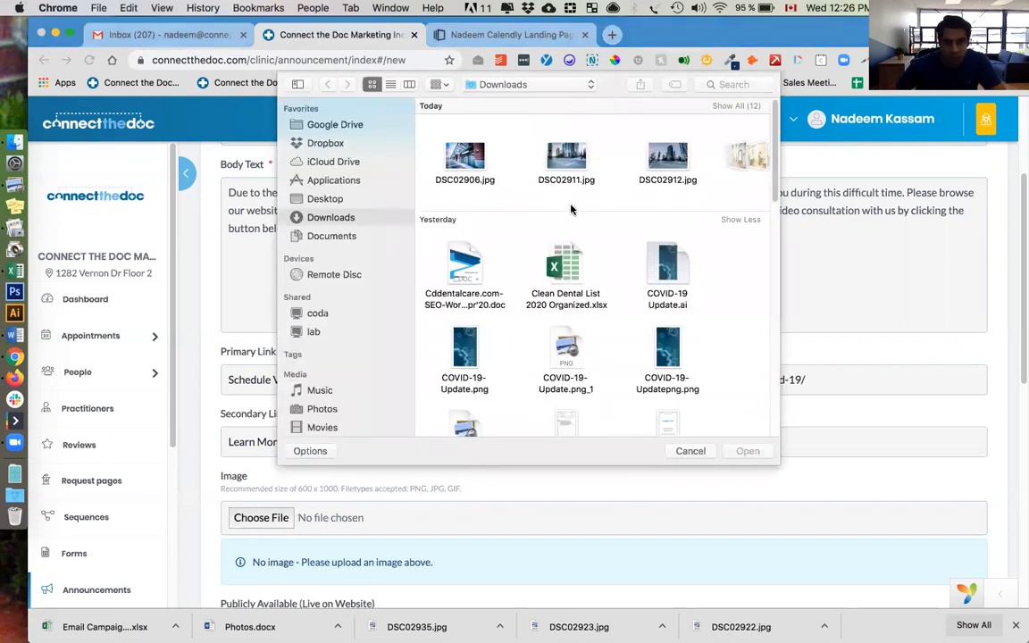
{"action": "left_click", "coordinate": [670, 355]}
{"action": "left_click", "coordinate": [746, 451]}
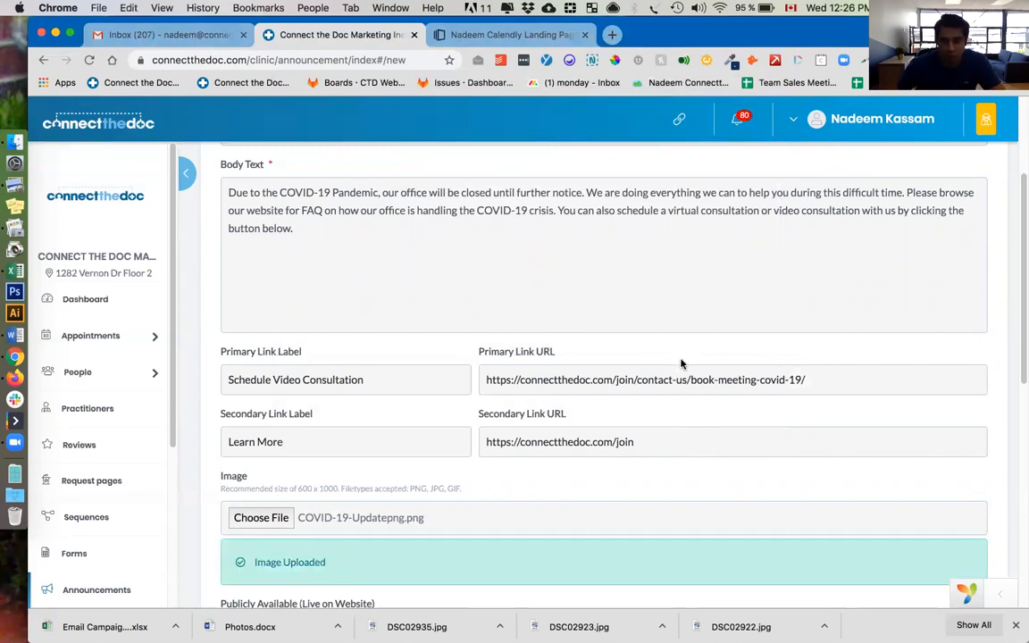
Create the announcement and bring up its entry in the announcements list.
{"action": "scroll", "coordinate": [671, 354], "scroll_direction": "down", "scroll_amount": 10}
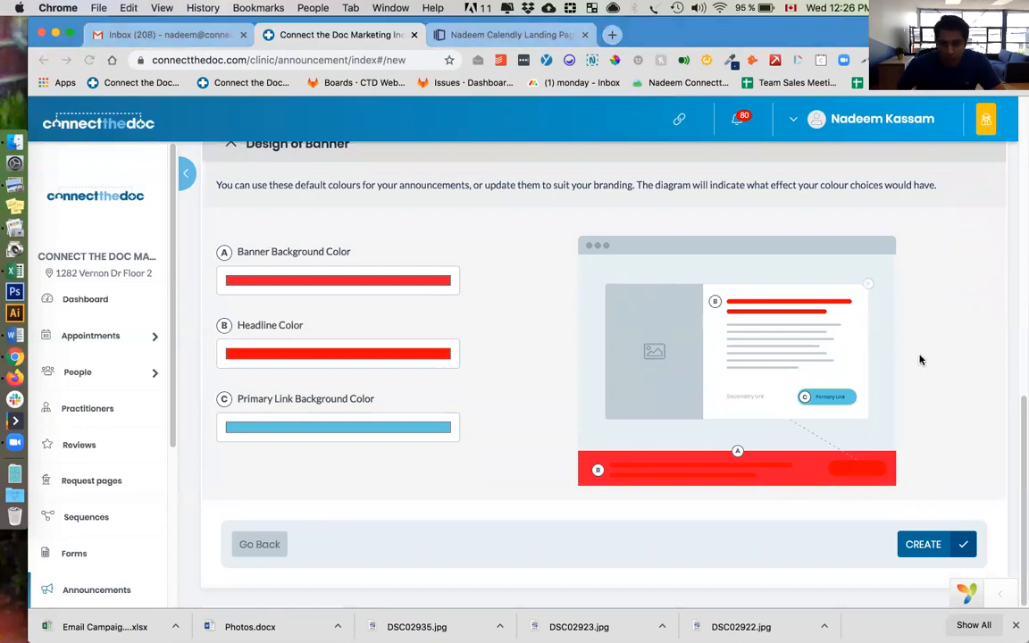
{"action": "left_click", "coordinate": [921, 546]}
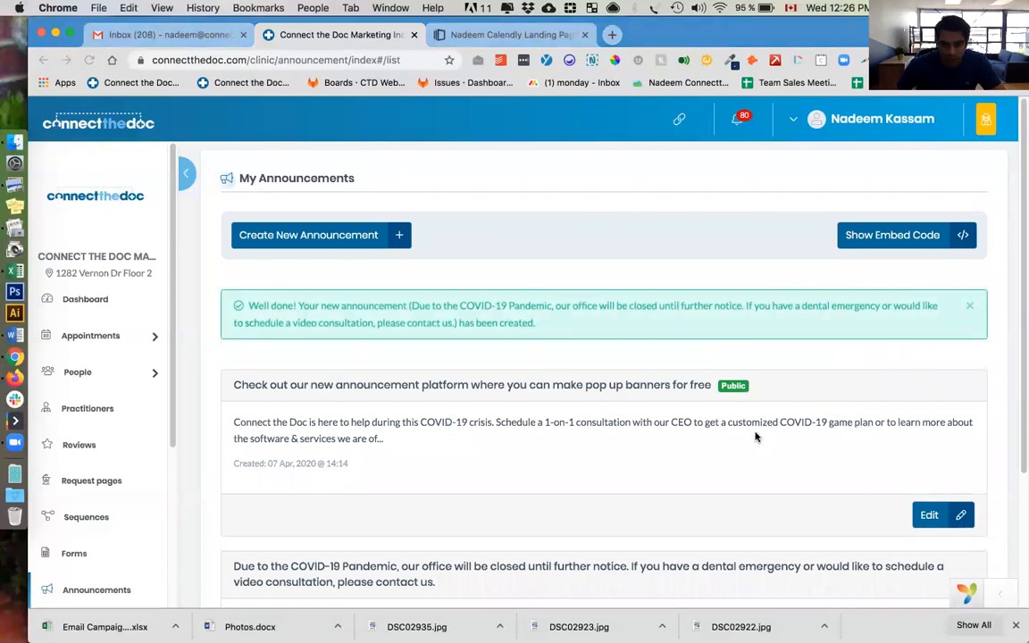
{"action": "scroll", "coordinate": [625, 429], "scroll_direction": "down", "scroll_amount": 3}
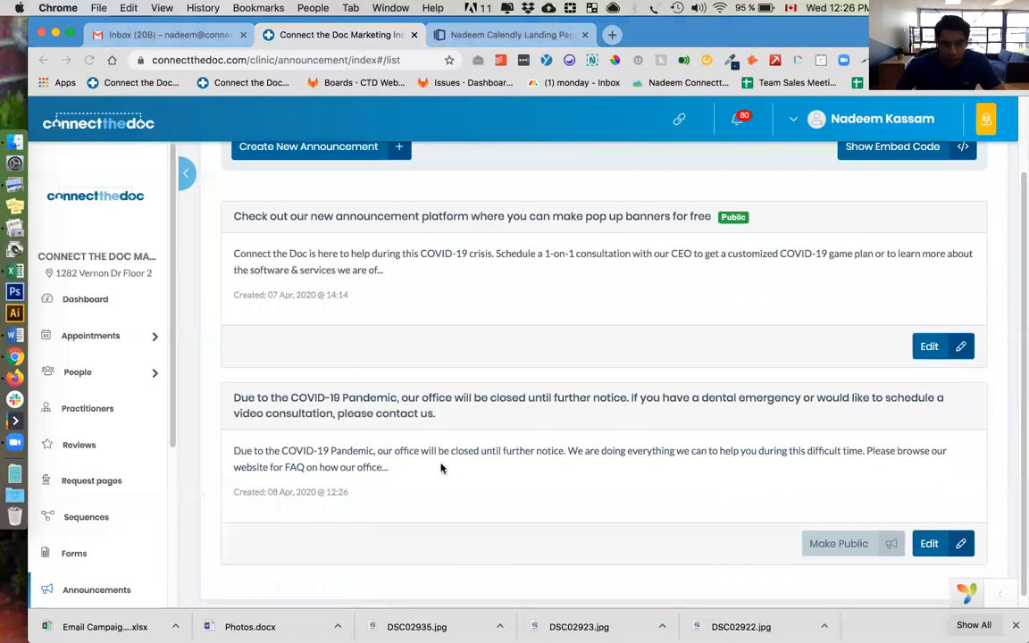
Make the COVID-19 office closure announcement public and review the announcements list.
{"action": "left_click", "coordinate": [842, 550]}
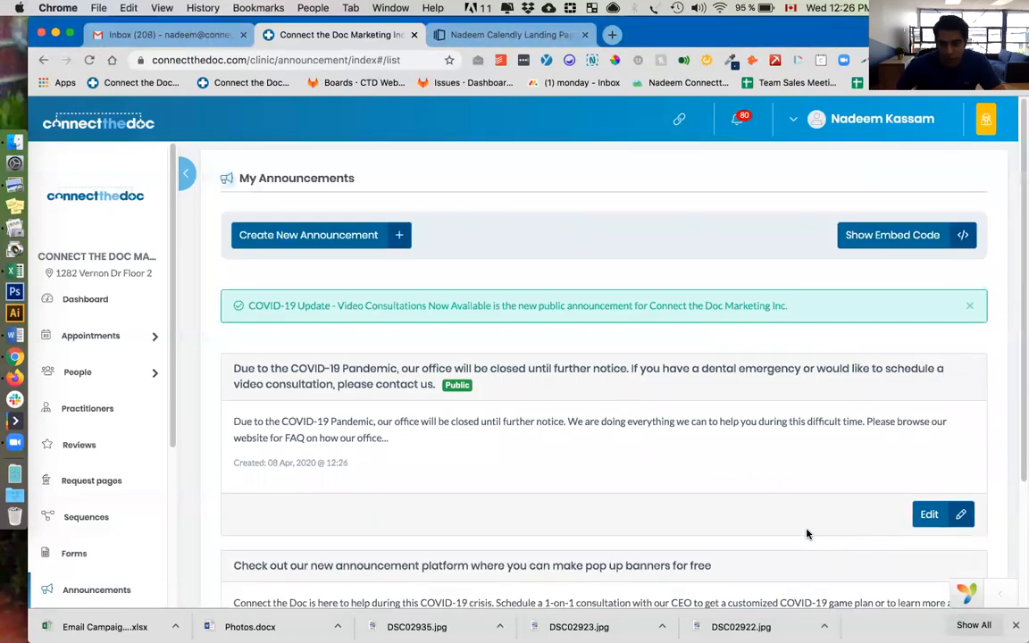
{"action": "scroll", "coordinate": [829, 530], "scroll_direction": "down", "scroll_amount": 2}
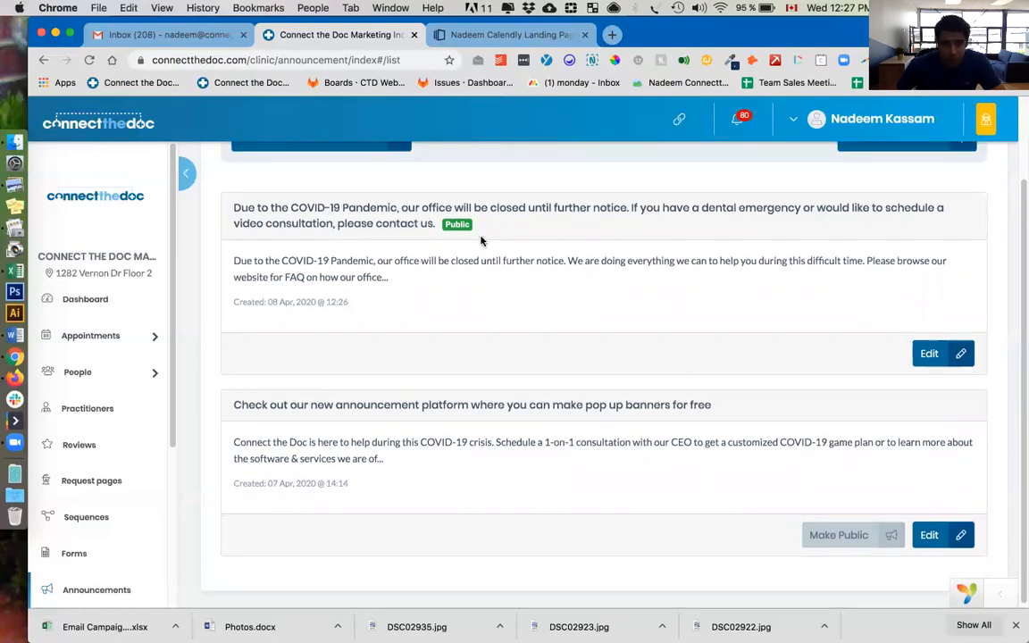
{"action": "scroll", "coordinate": [464, 236], "scroll_direction": "up", "scroll_amount": 2}
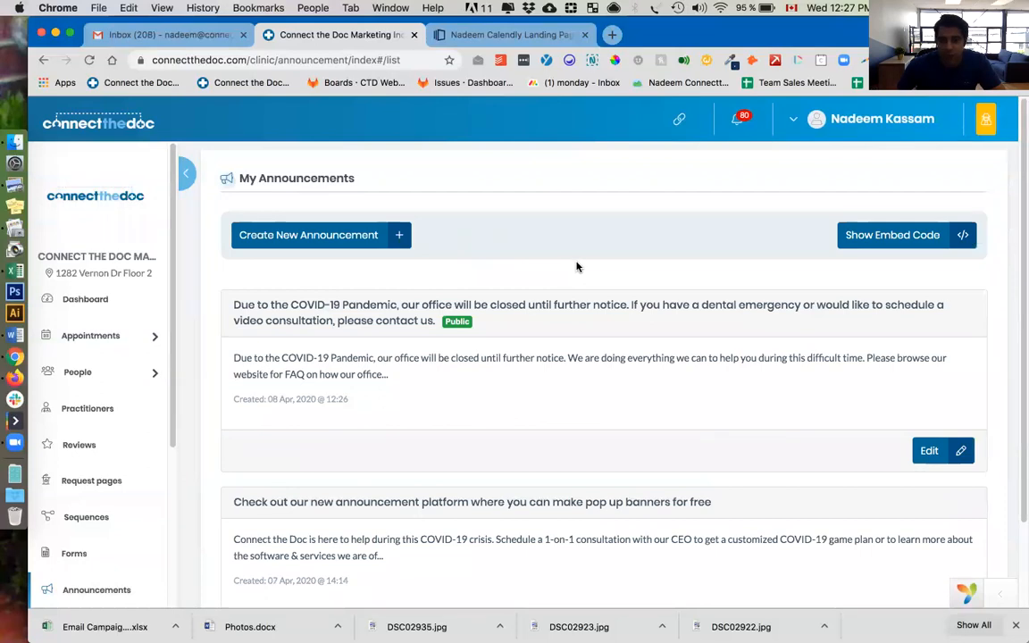
Show the announcements embed code and copy it.
{"action": "left_click", "coordinate": [871, 235]}
{"action": "left_click", "coordinate": [913, 297]}
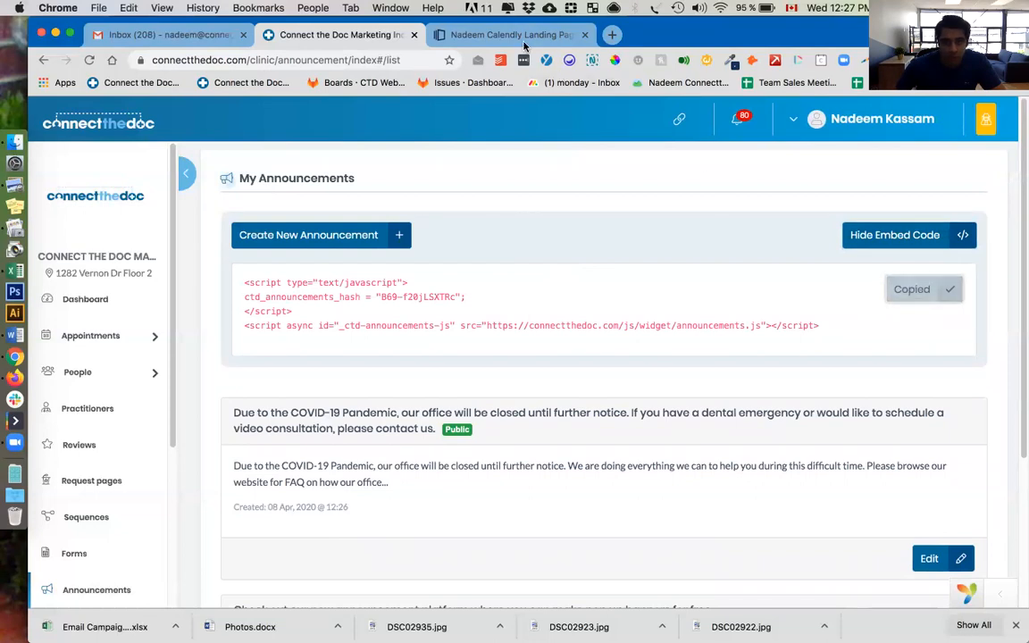
Switch to the Instapage landing page builder, replace the footer JavaScript with the copied embed code, and save the page.
{"action": "left_click", "coordinate": [469, 37]}
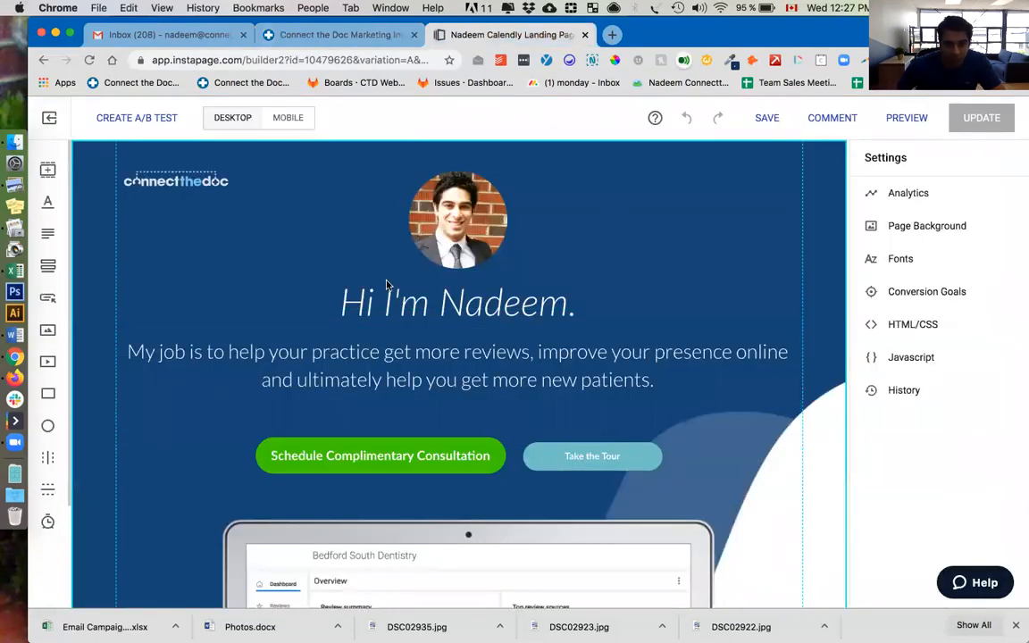
{"action": "left_click", "coordinate": [911, 360]}
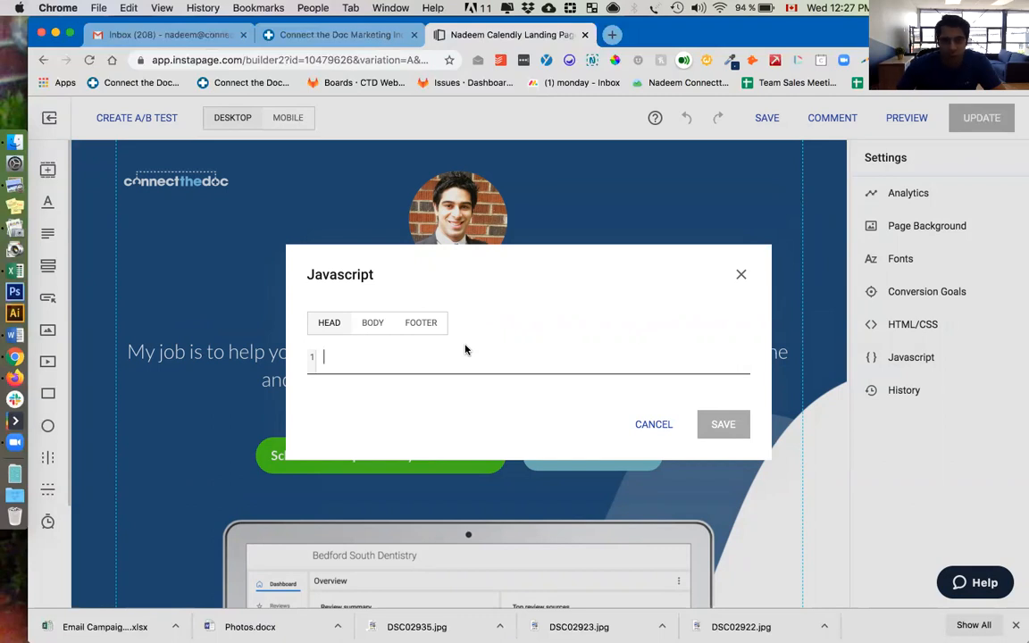
{"action": "left_click", "coordinate": [418, 327]}
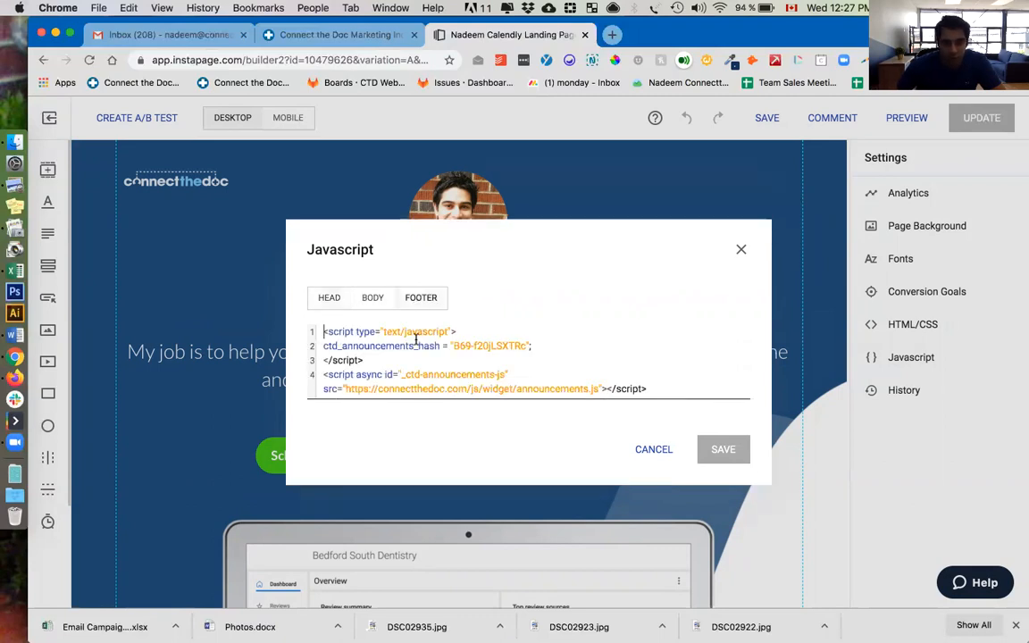
{"action": "triple_click", "coordinate": [334, 331]}
{"action": "left_click", "coordinate": [370, 346]}
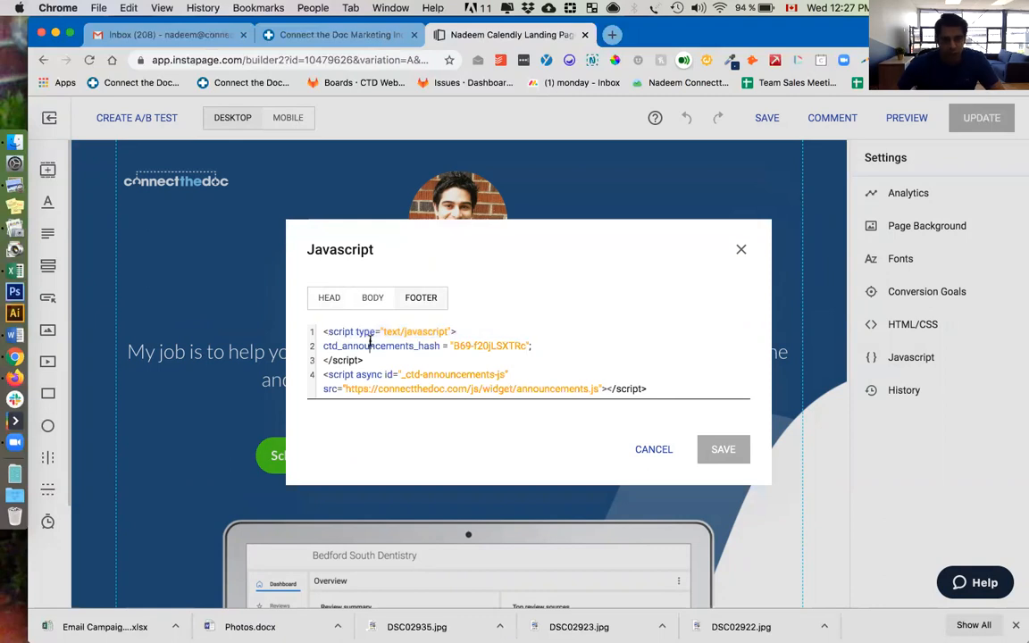
{"action": "key", "text": "super+a"}
{"action": "key", "text": "BackSpace"}
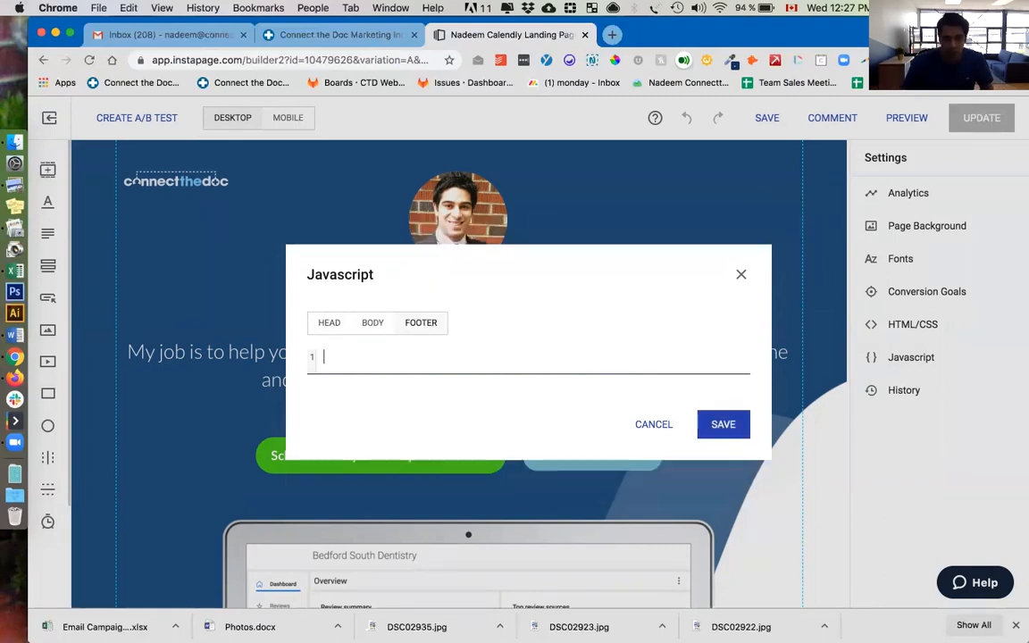
{"action": "key", "text": "super+v"}
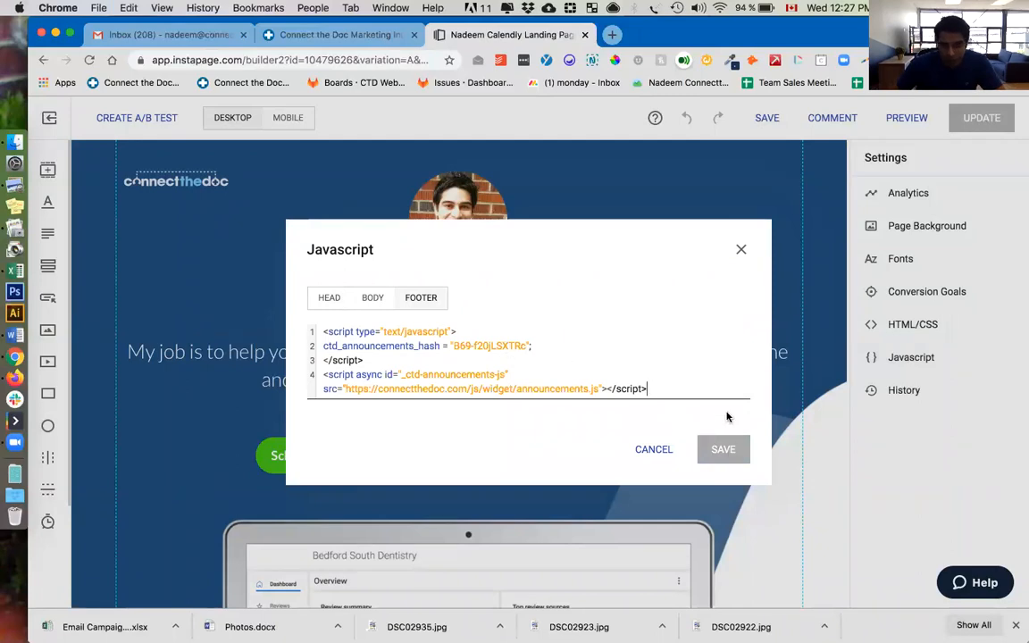
{"action": "left_click", "coordinate": [740, 251]}
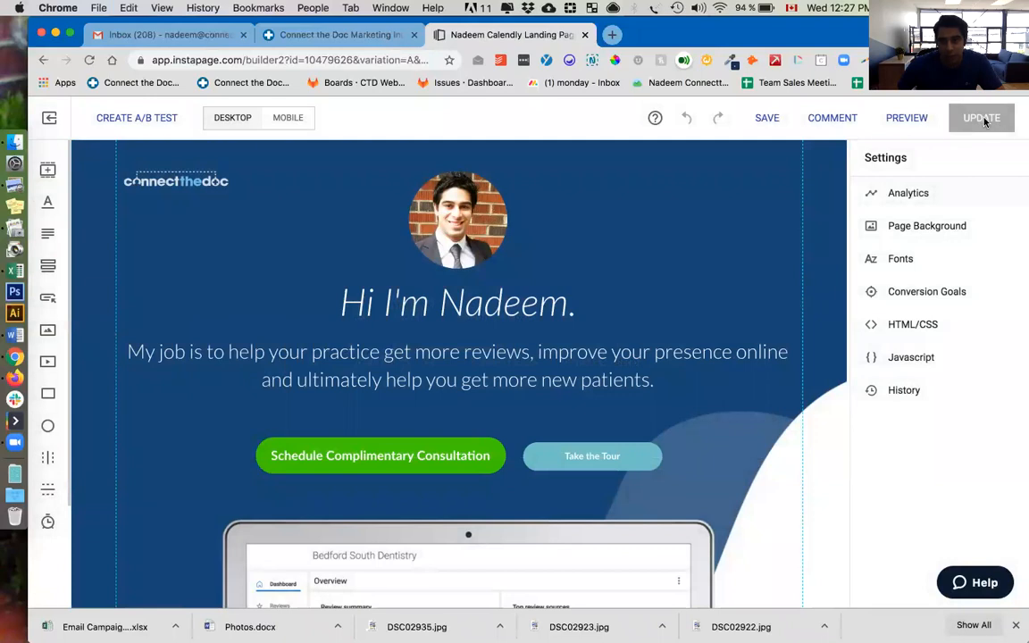
{"action": "left_click", "coordinate": [765, 117]}
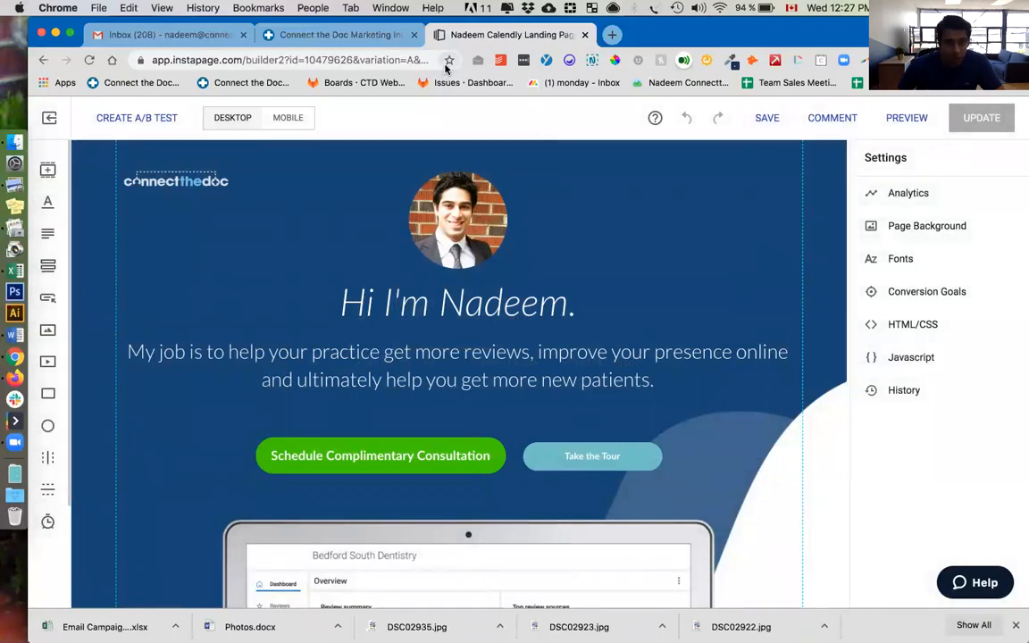
Open the live landing page on page.getconnectthedoc.com in a new tab, view the announcement popup and dismiss it.
{"action": "key", "text": "super+t"}
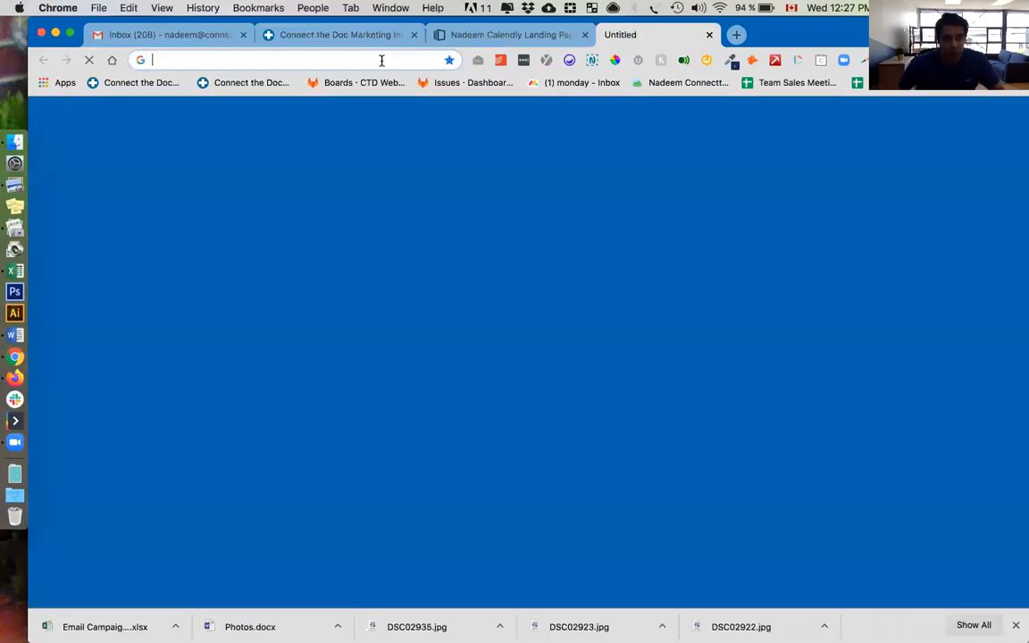
{"action": "type", "text": "page"}
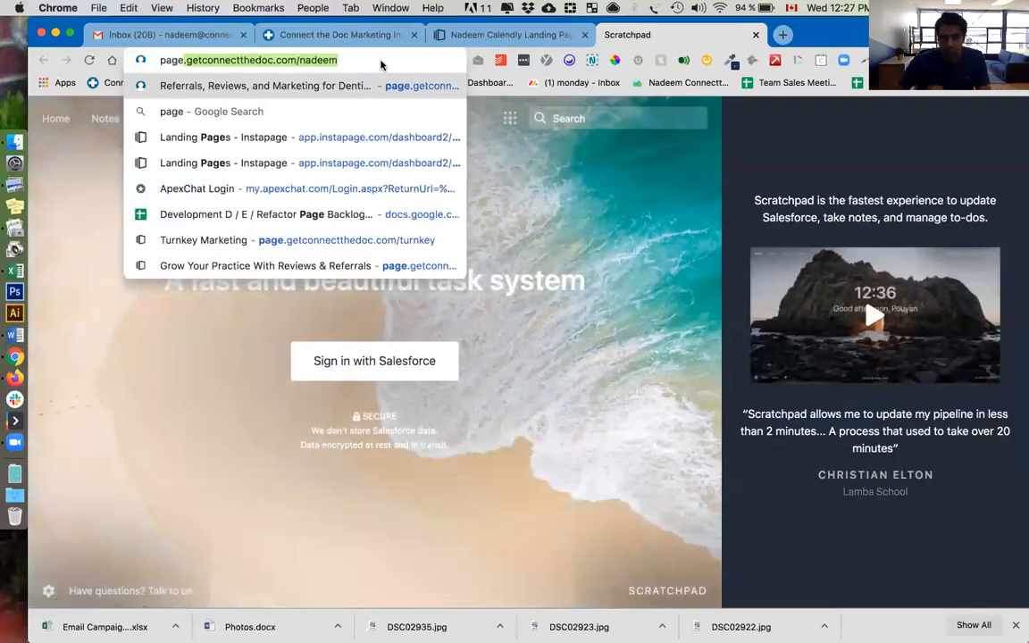
{"action": "key", "text": "Return"}
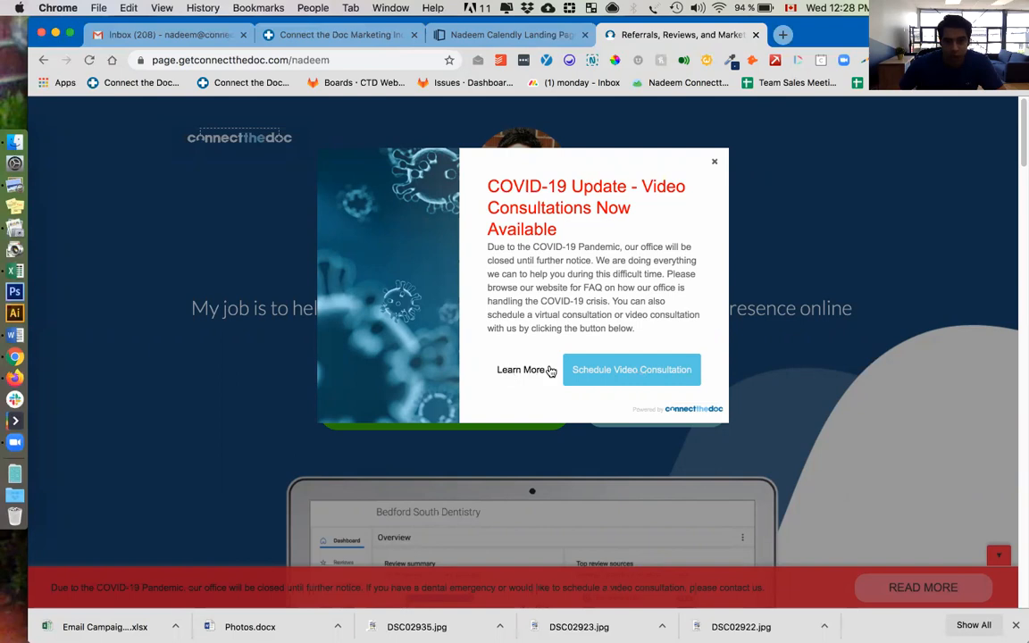
{"action": "left_click", "coordinate": [714, 161]}
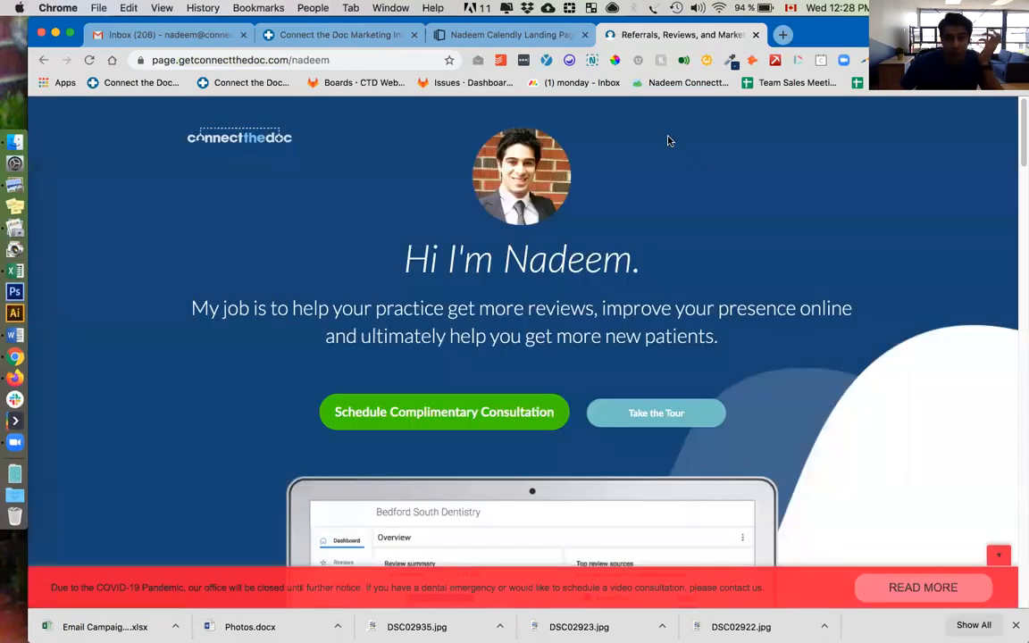
Open the public COVID-19 announcement in Connect the Doc for editing at its banner design settings.
{"action": "left_click", "coordinate": [357, 39]}
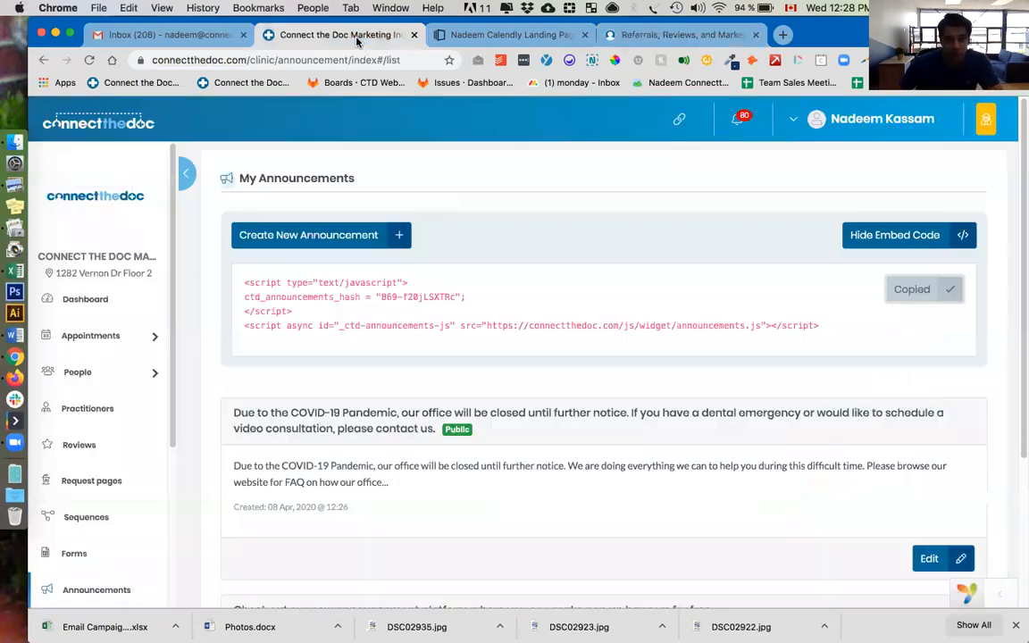
{"action": "left_click", "coordinate": [929, 559]}
{"action": "scroll", "coordinate": [583, 385], "scroll_direction": "down", "scroll_amount": 10}
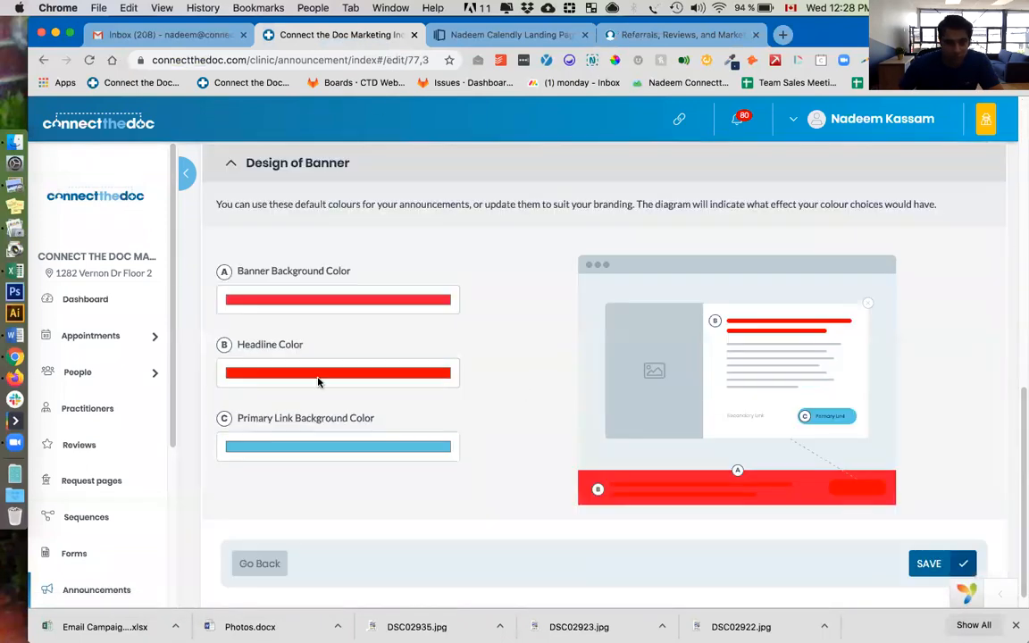
Try black as the announcement's headline color and return it to red.
{"action": "left_click", "coordinate": [318, 379]}
{"action": "left_click", "coordinate": [291, 276]}
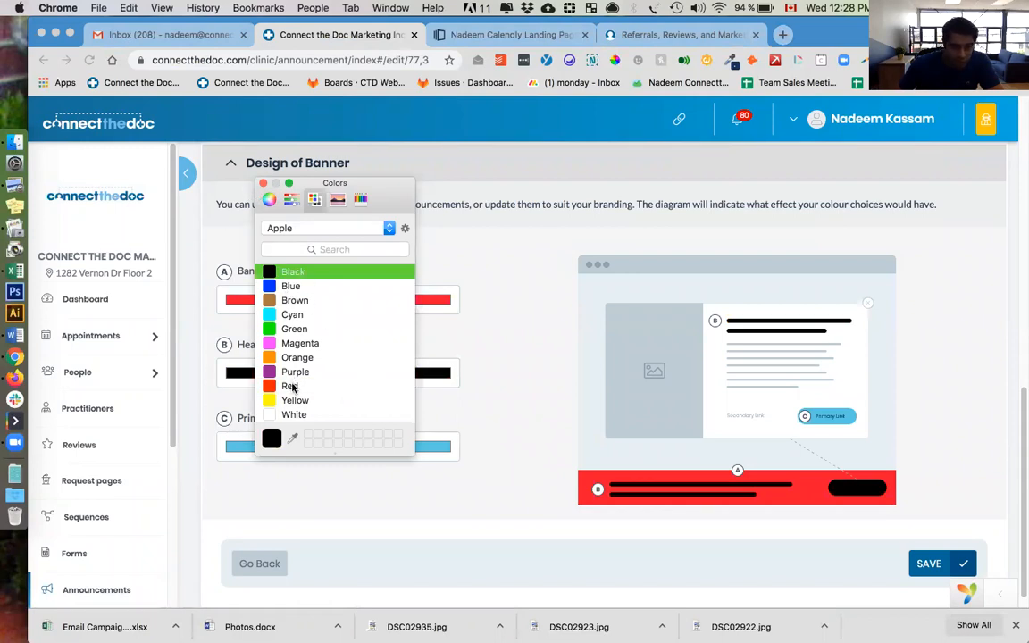
{"action": "left_click", "coordinate": [292, 387]}
{"action": "left_click", "coordinate": [515, 324]}
{"action": "left_click", "coordinate": [264, 183]}
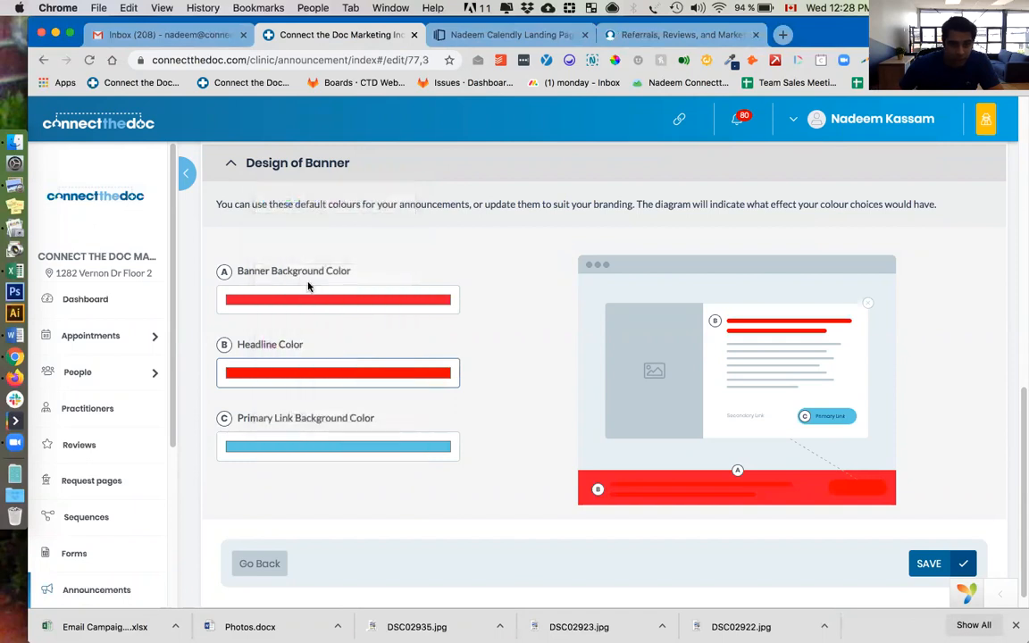
Set the banner background color to black and save the announcement.
{"action": "left_click", "coordinate": [309, 299]}
{"action": "left_click", "coordinate": [292, 273]}
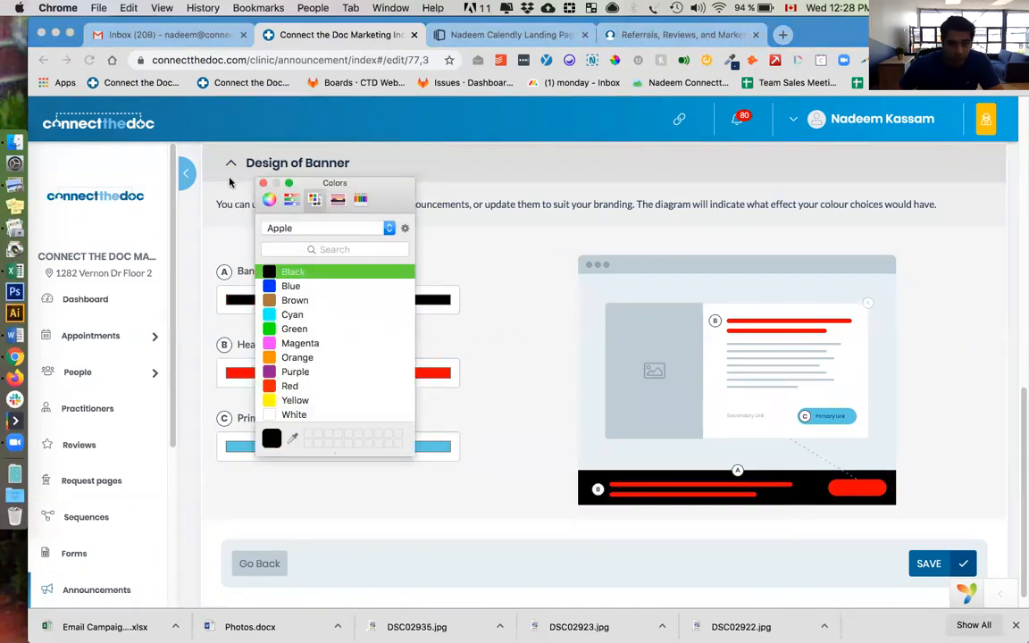
{"action": "left_click", "coordinate": [263, 183]}
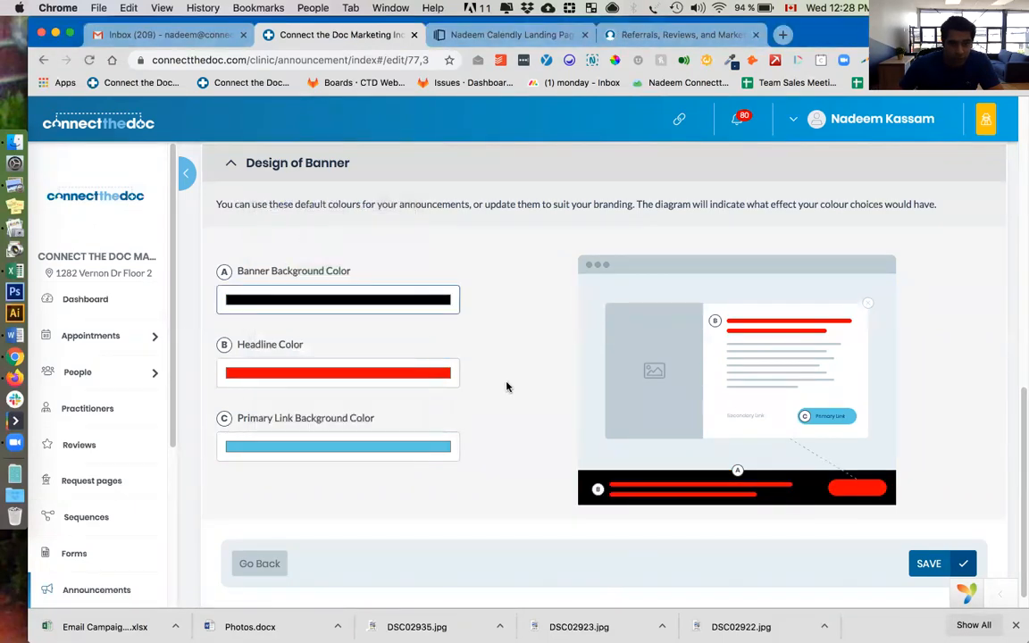
{"action": "left_click", "coordinate": [930, 564]}
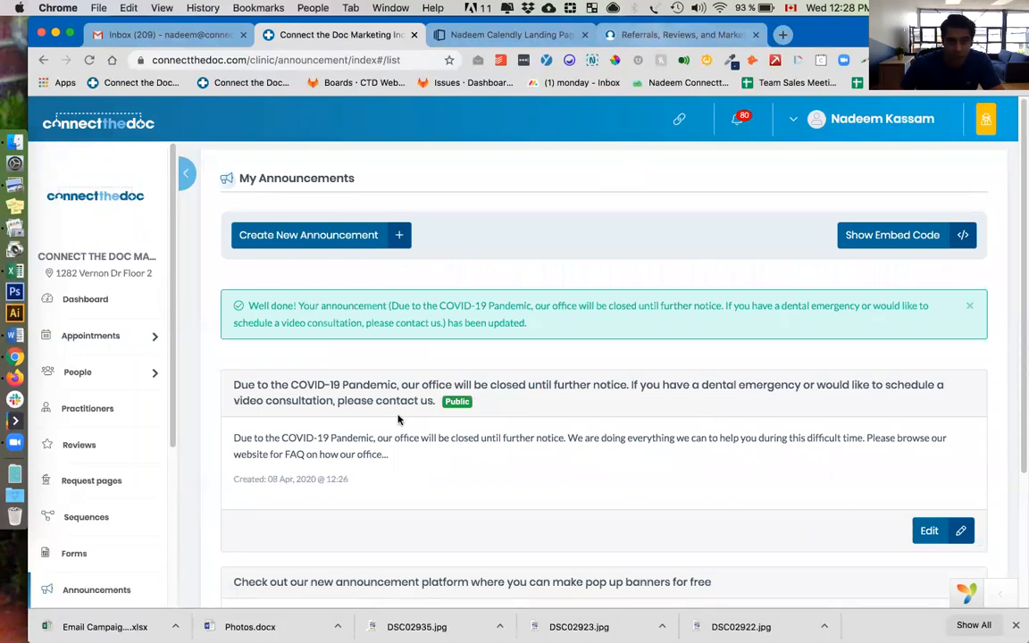
Reload the live landing page to check the banner, open its full announcement popup and dismiss it.
{"action": "left_click", "coordinate": [627, 35]}
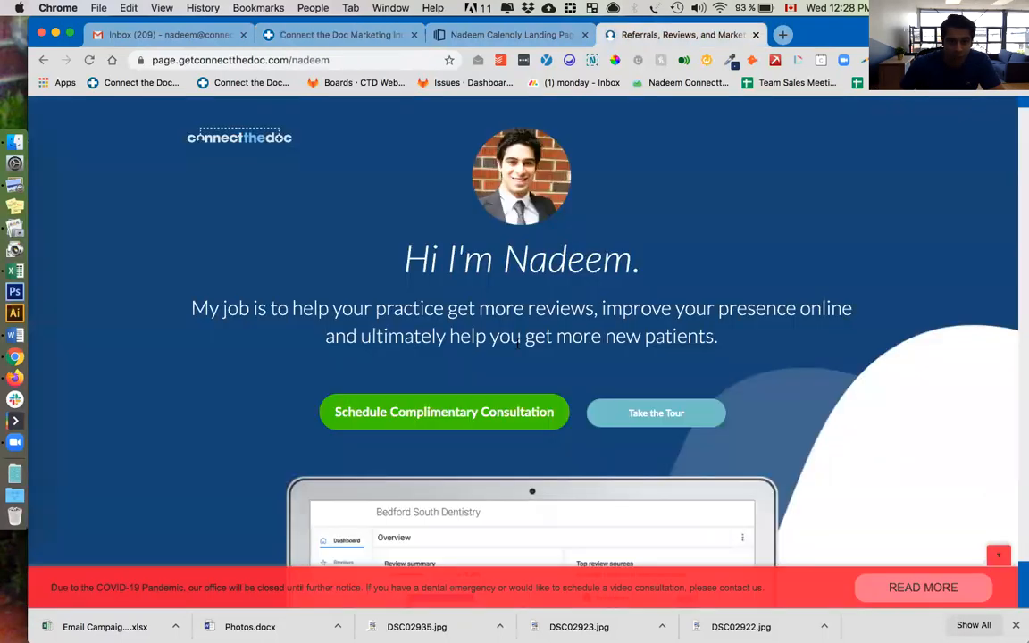
{"action": "left_click", "coordinate": [90, 59]}
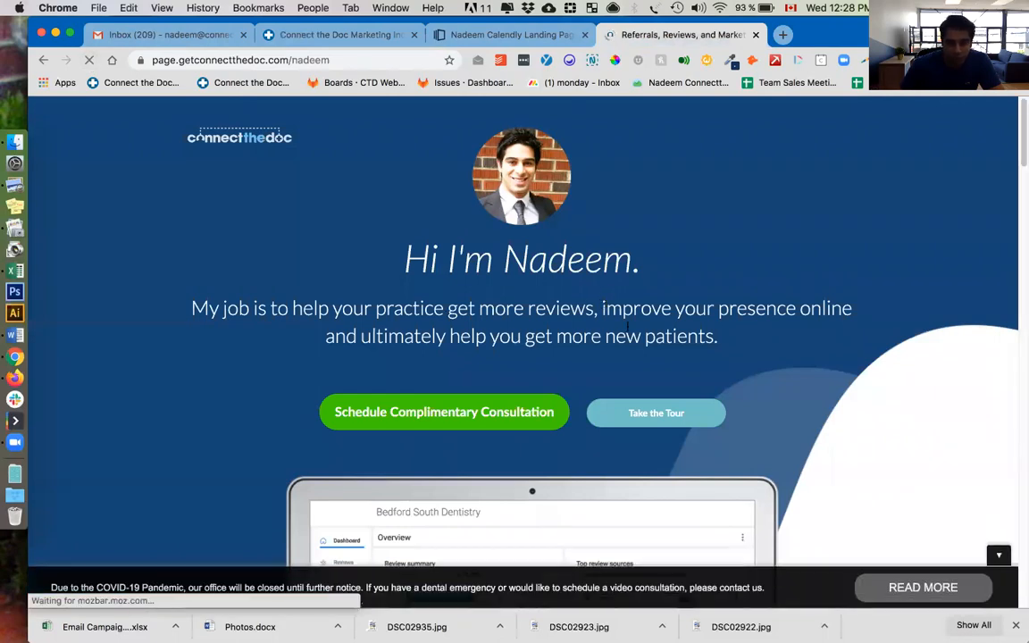
{"action": "left_click", "coordinate": [902, 588]}
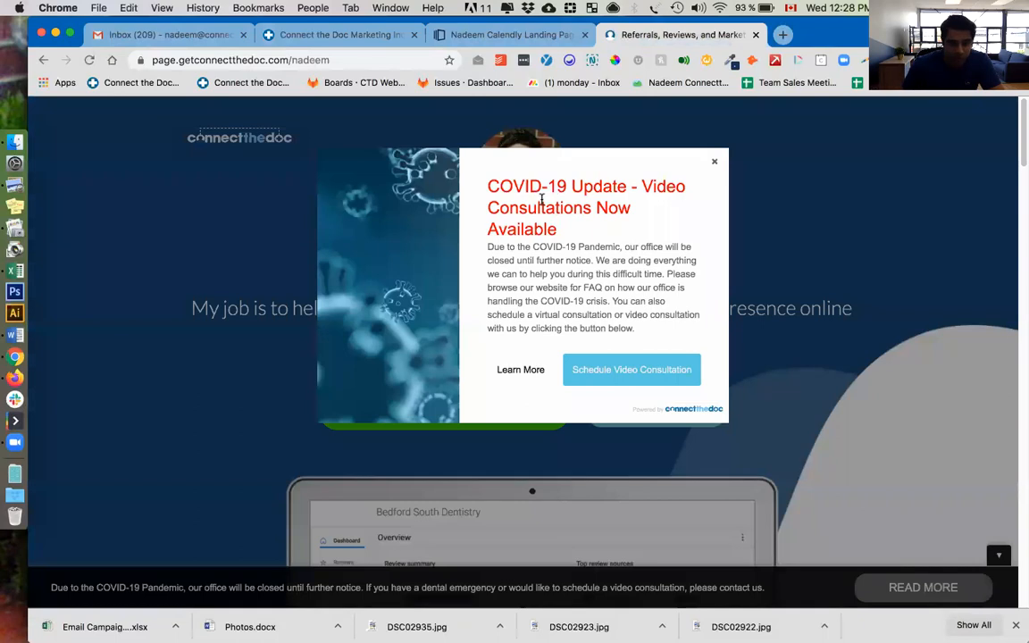
{"action": "left_click", "coordinate": [713, 162]}
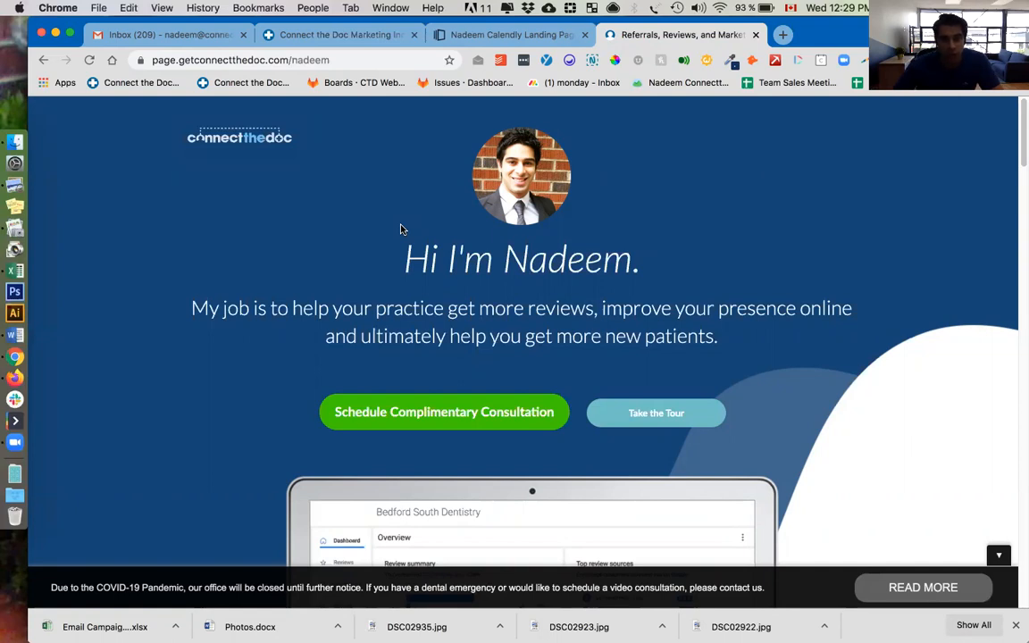
Go to connectthedoc.com/join and open the Resources page from the Learning section.
{"action": "left_click", "coordinate": [355, 60]}
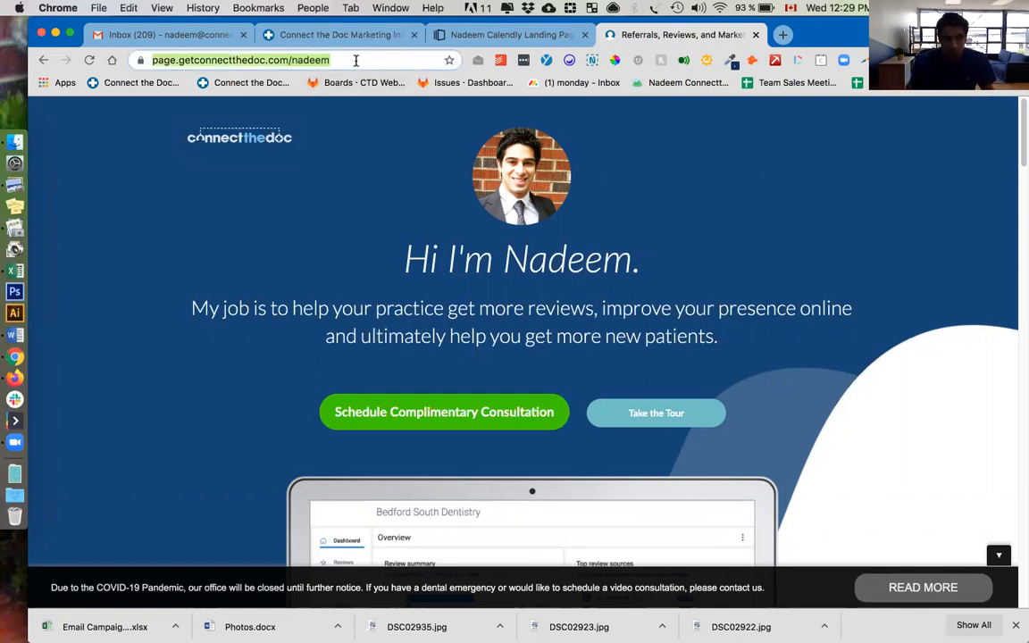
{"action": "type", "text": "connectthedoc.com"}
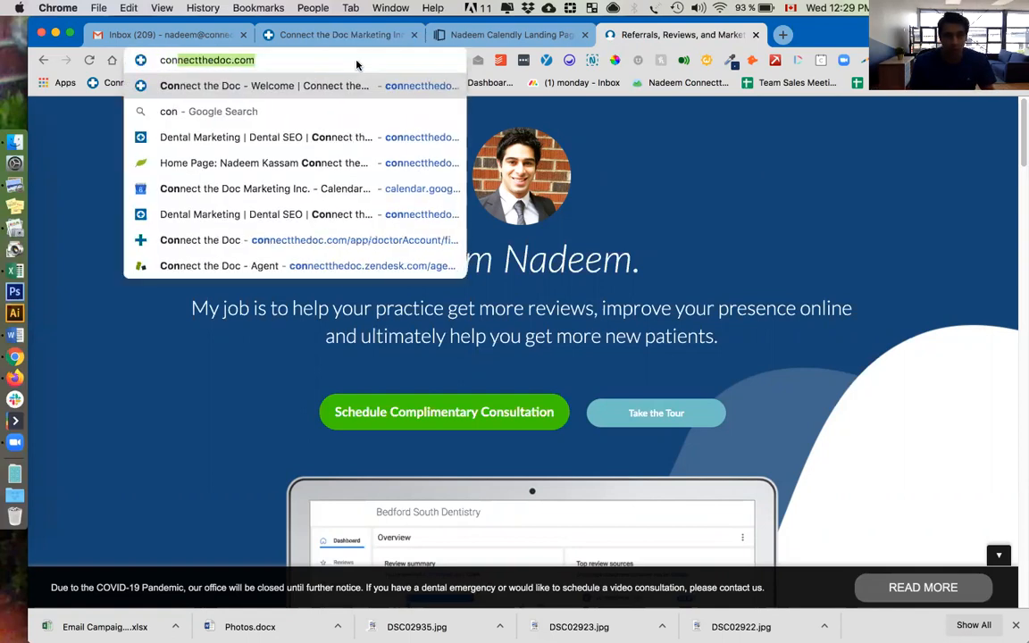
{"action": "type", "text": "/join"}
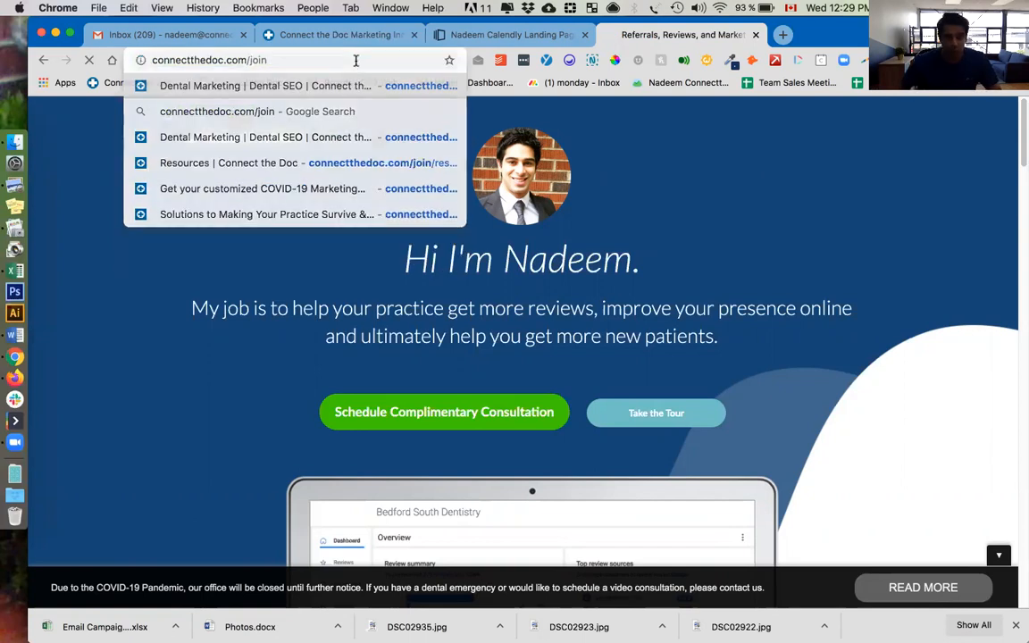
{"action": "key", "text": "Return"}
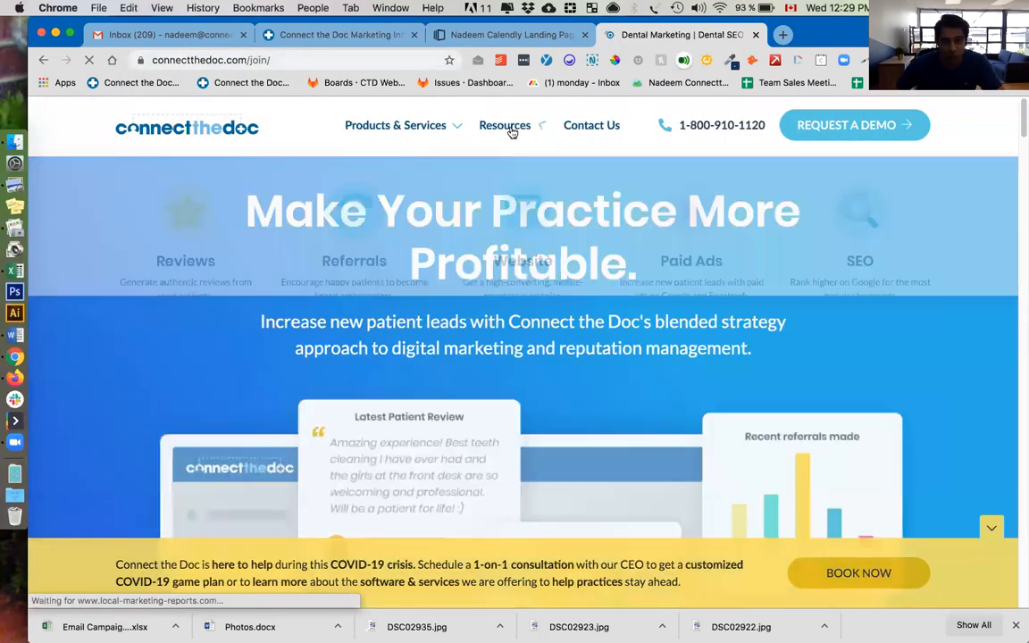
{"action": "mouse_move", "coordinate": [512, 133]}
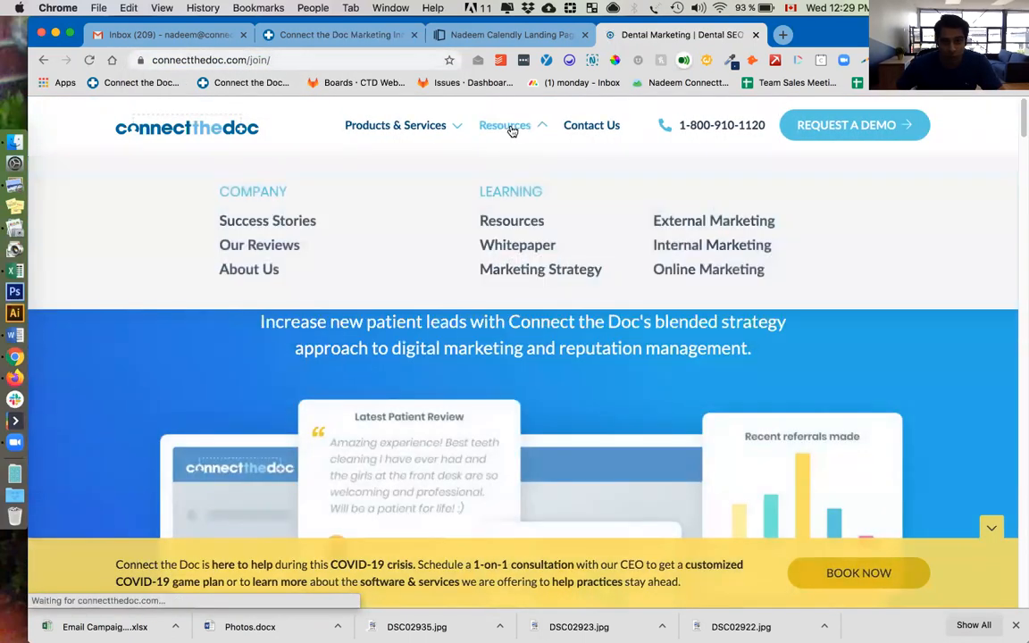
{"action": "left_click", "coordinate": [504, 221]}
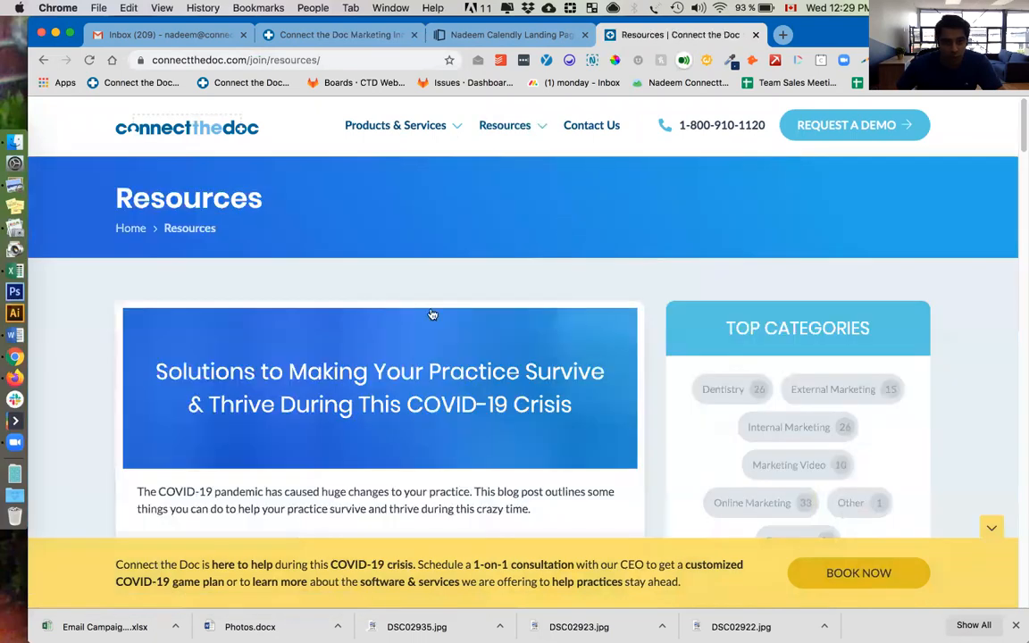
Open the article "Solutions to Making Your Practice Survive & Thrive During This COVID-19 Crisis" and skim it.
{"action": "left_click", "coordinate": [317, 349]}
{"action": "scroll", "coordinate": [488, 279], "scroll_direction": "down", "scroll_amount": 7}
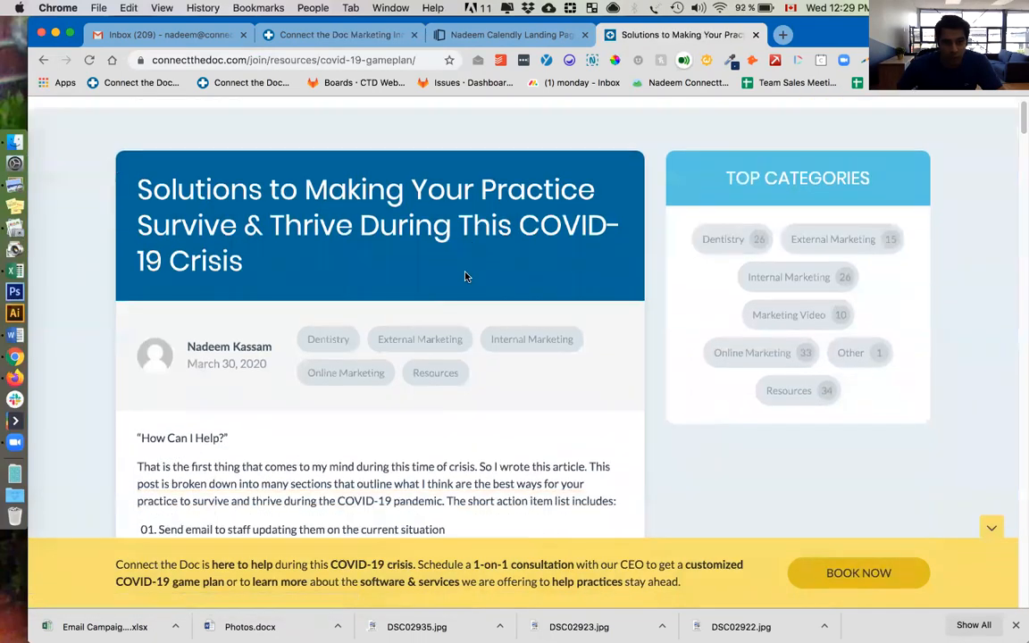
{"action": "scroll", "coordinate": [263, 215], "scroll_direction": "down", "scroll_amount": 5}
{"action": "scroll", "coordinate": [342, 259], "scroll_direction": "up", "scroll_amount": 12}
{"action": "scroll", "coordinate": [383, 286], "scroll_direction": "up", "scroll_amount": 1}
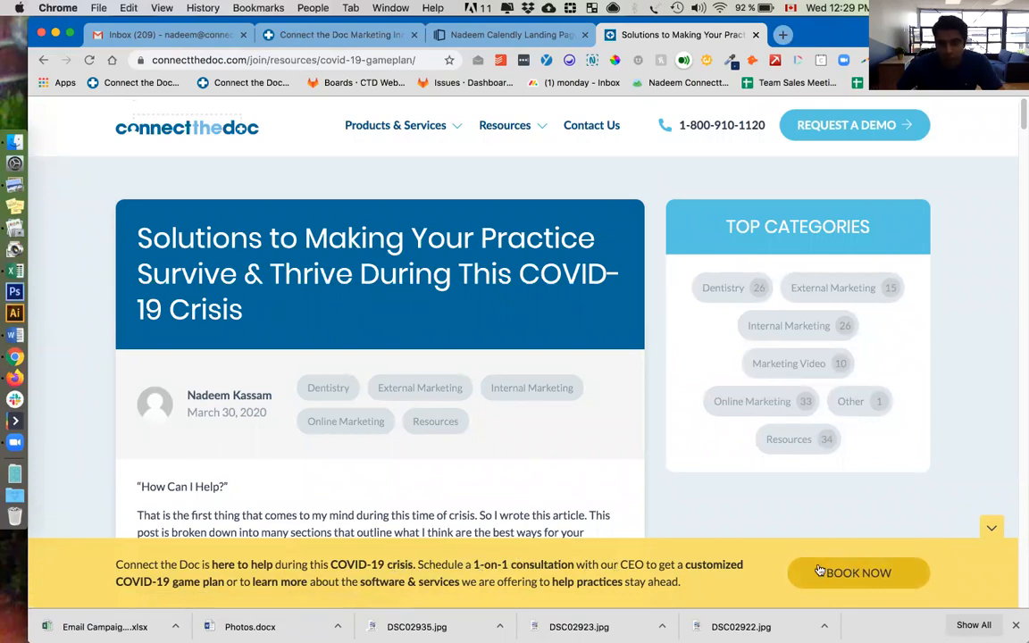
Open the COVID-19 meeting booking page from the yellow banner and view its date and time calendar.
{"action": "left_click", "coordinate": [844, 573]}
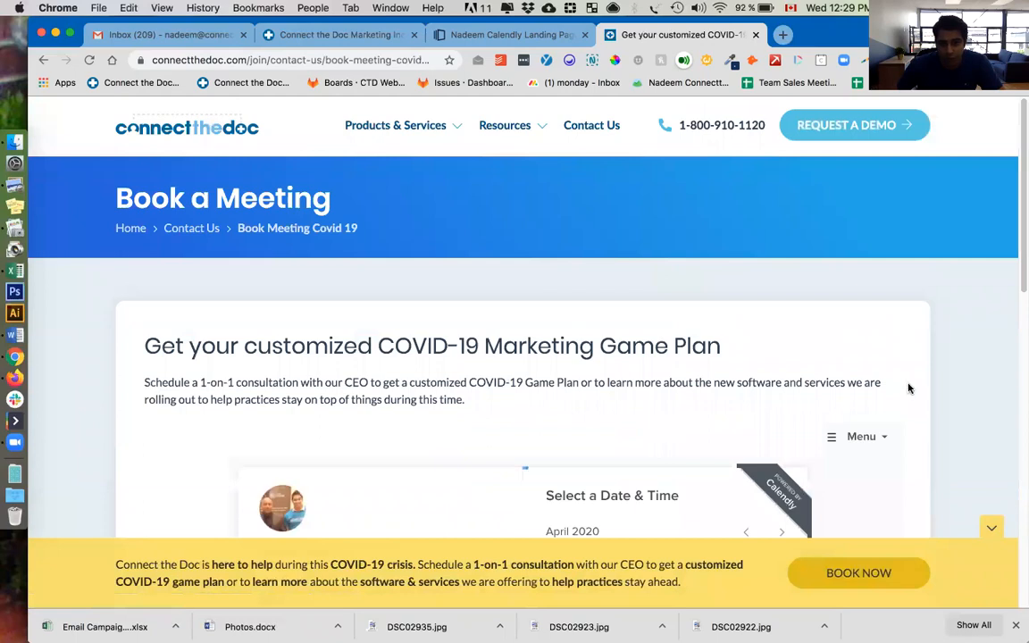
{"action": "scroll", "coordinate": [953, 404], "scroll_direction": "down", "scroll_amount": 5}
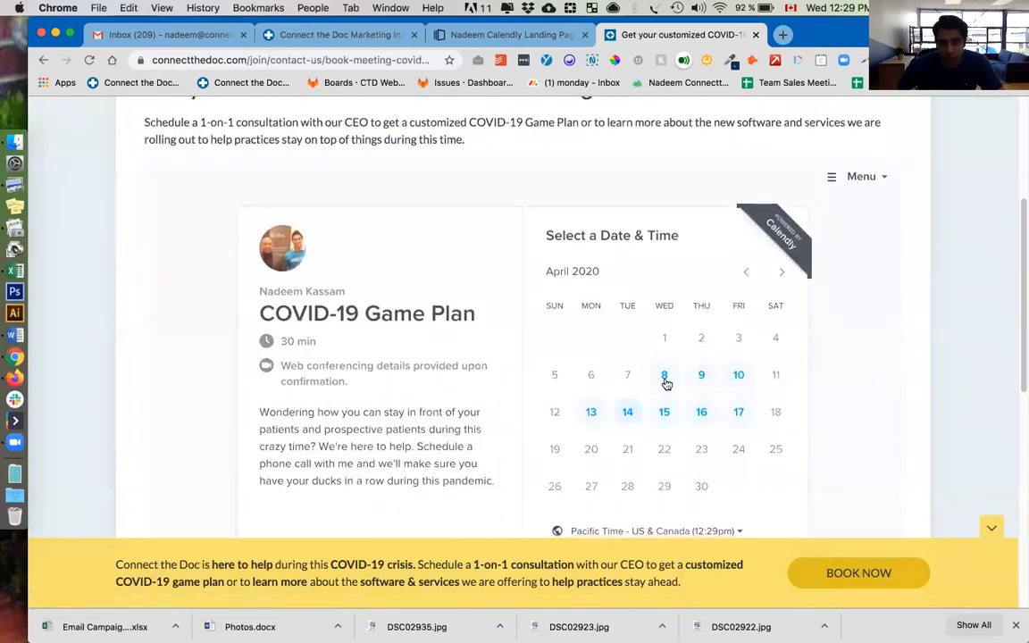